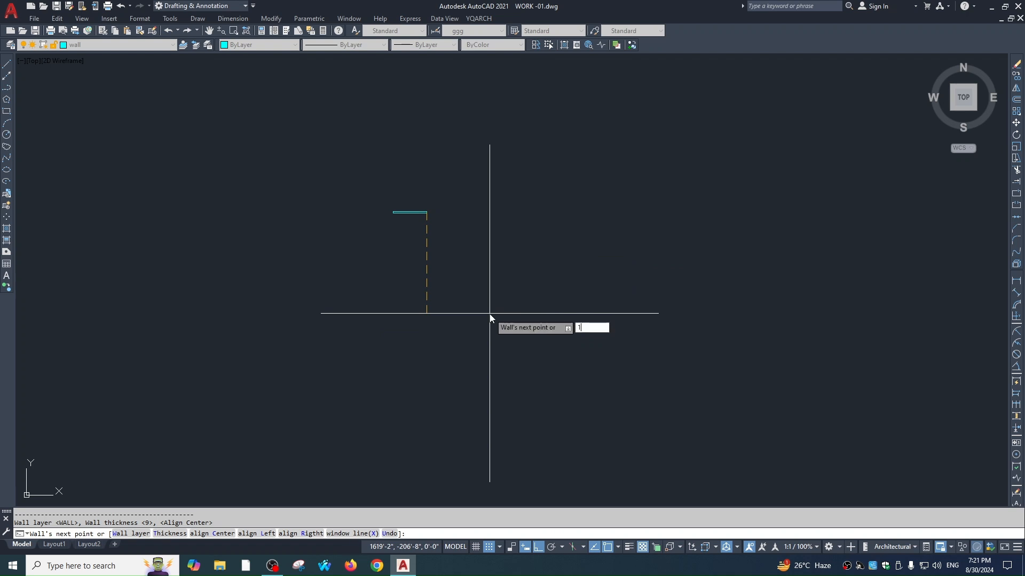
- Draw the remaining three sides of the square room with the 9-inch, centre-aligned wall tool, closing it at the starting corner
key("Return")
scroll(378, 243, "up", 3)
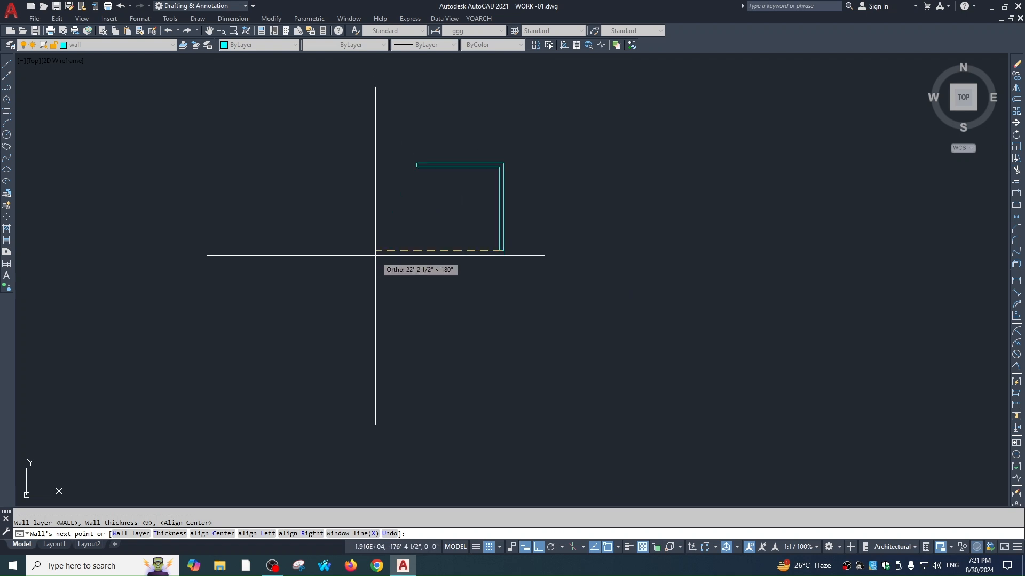
key("Return")
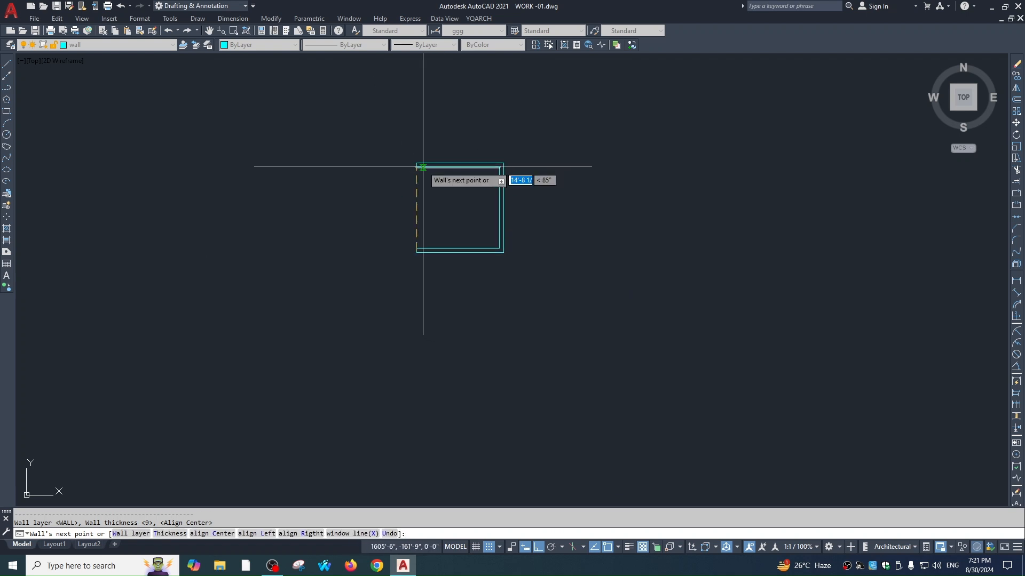
left_click(416, 164)
key("Escape")
scroll(469, 214, "up", 4)
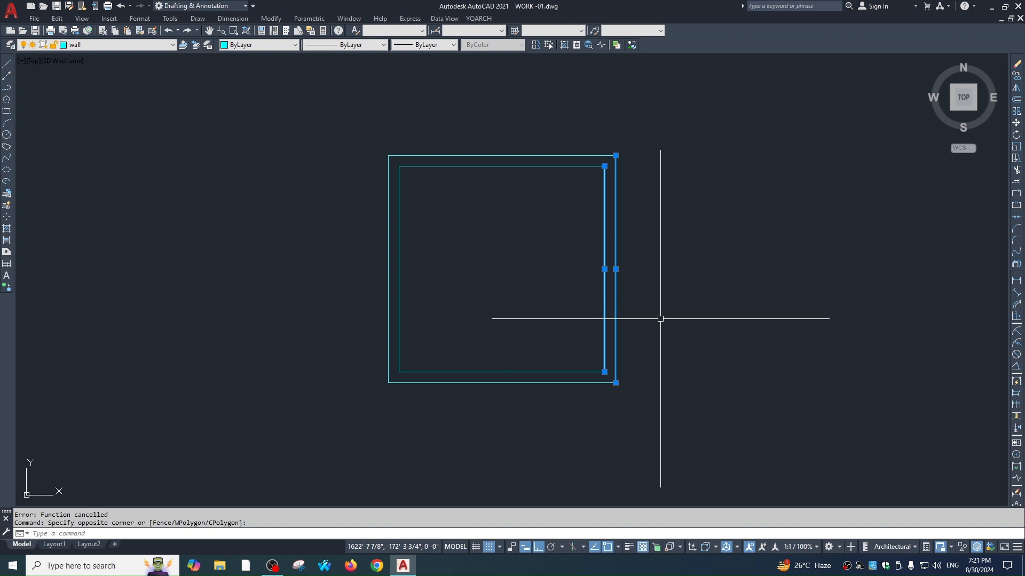
key("Escape")
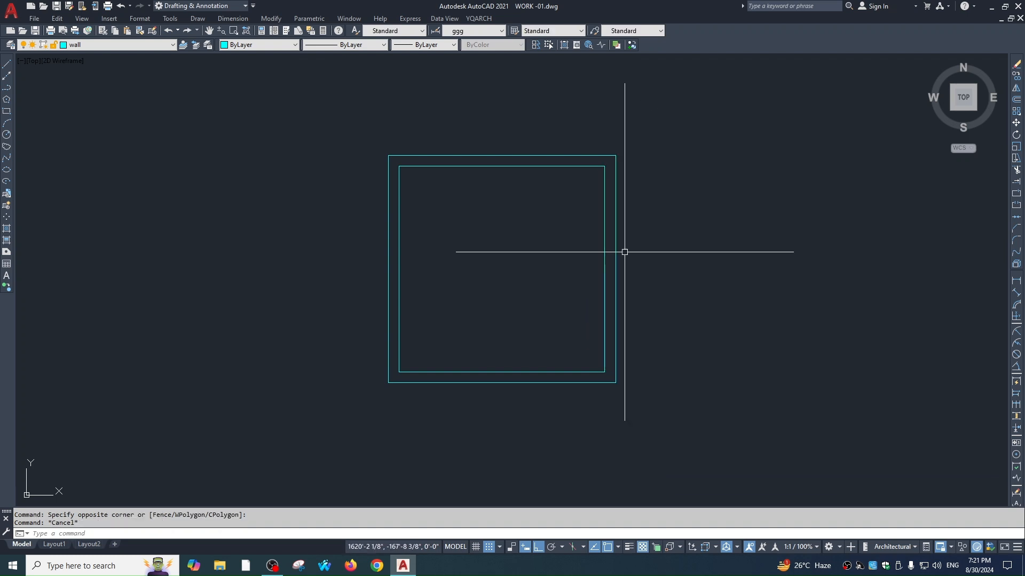
- Offset the room's right outer wall line 12' to the right
type("o")
key("Return")
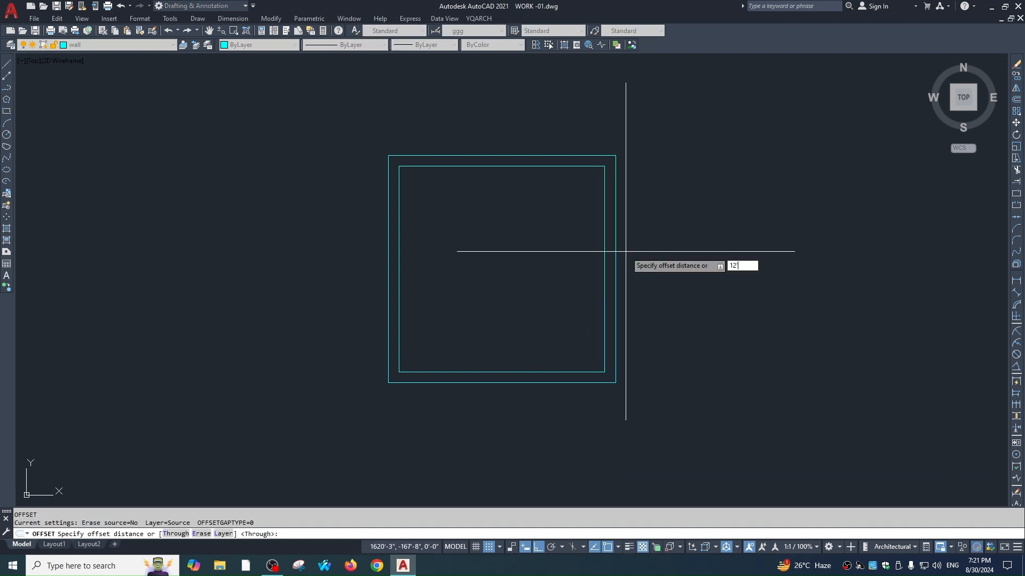
type("12'")
key("Return")
left_click(617, 246)
left_click(730, 272)
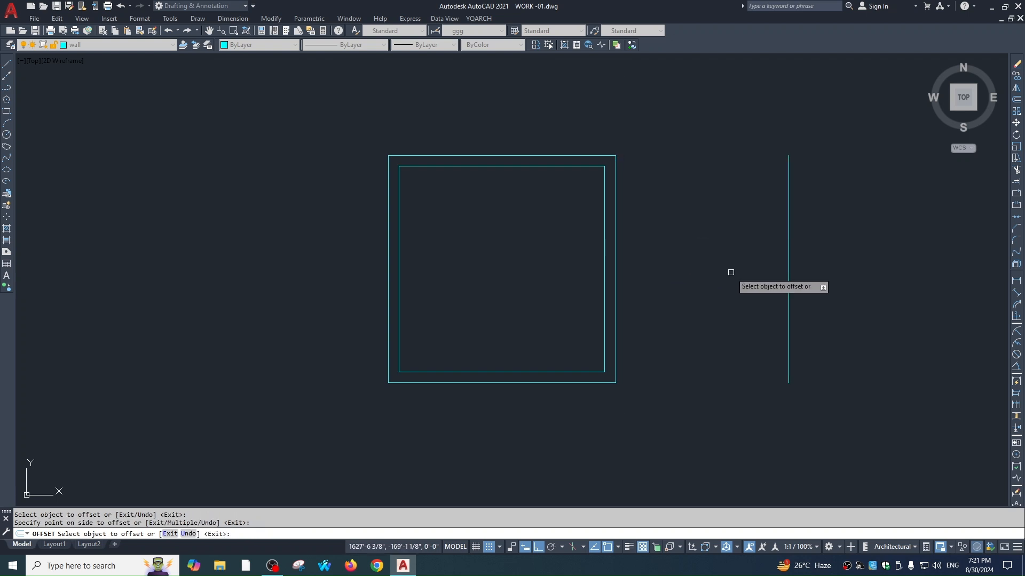
- Offset the new detached line 9" farther to the right to form a second wall face
middle_click_drag(731, 272, 635, 273)
key("Return")
key("Return")
type("9")
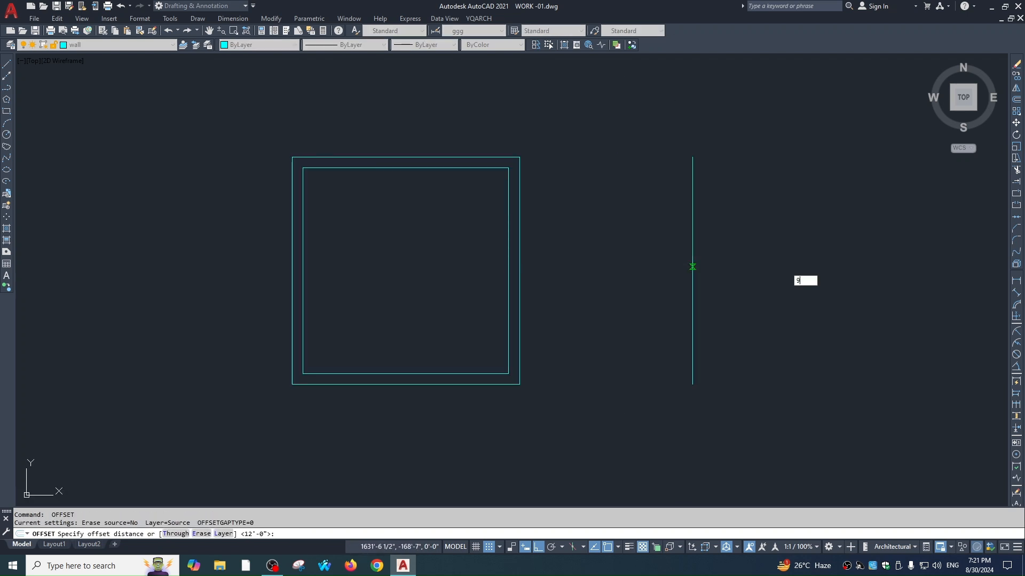
key("Return")
left_click(692, 266)
left_click(792, 325)
key("Escape")
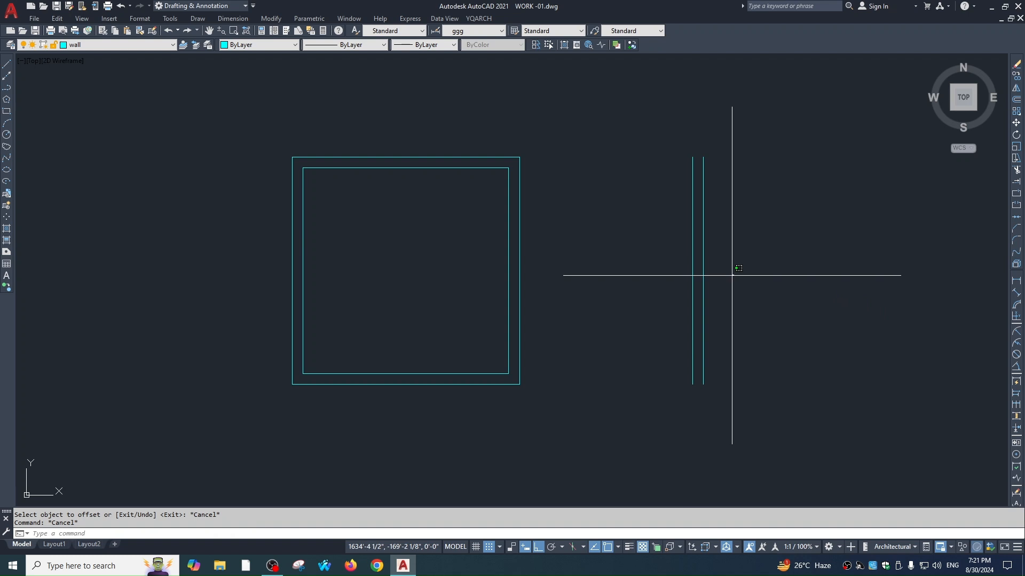
- Erase the two detached vertical lines to the right of the room
left_click(732, 276)
left_click(665, 320)
type("E")
key("Return")
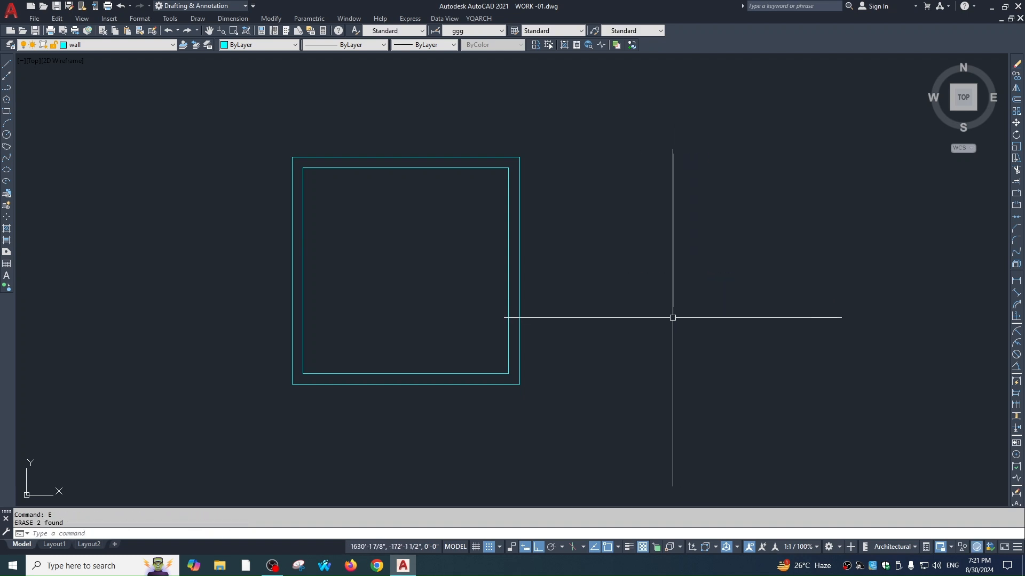
- Offset the room's entire right wall 12' to the right with the WWO wall offset command
type("ww")
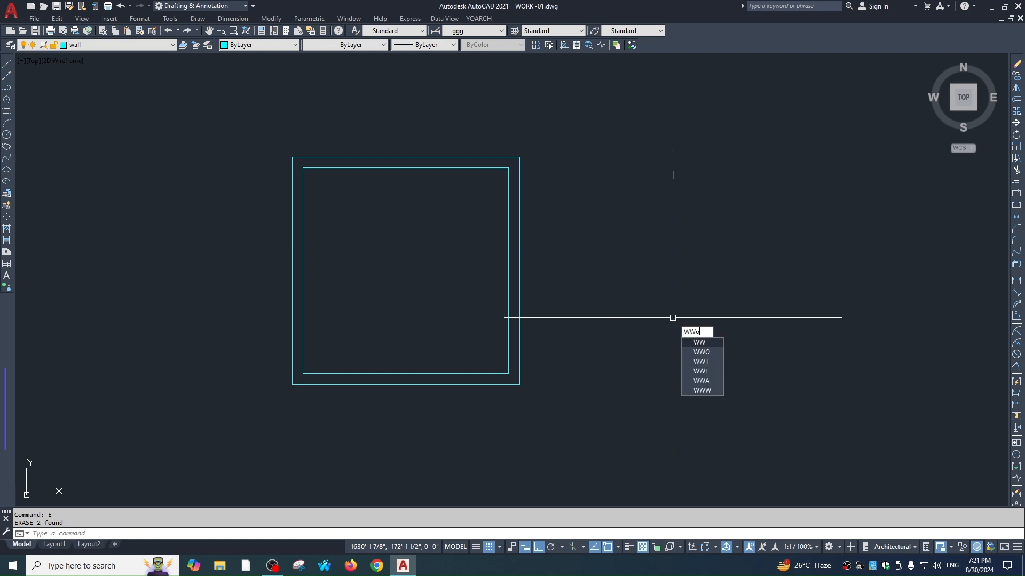
type("o")
key("Return")
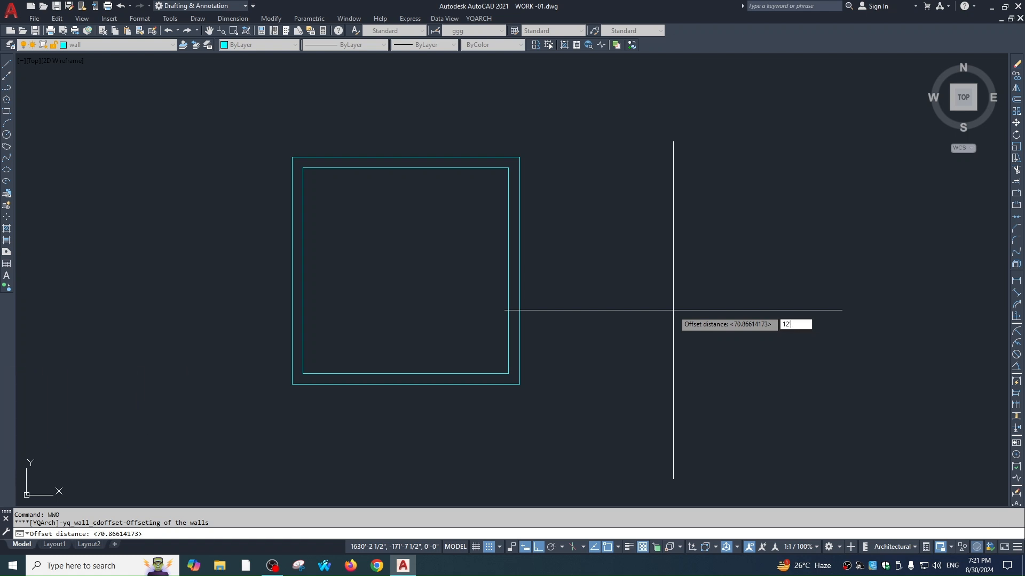
key("Return")
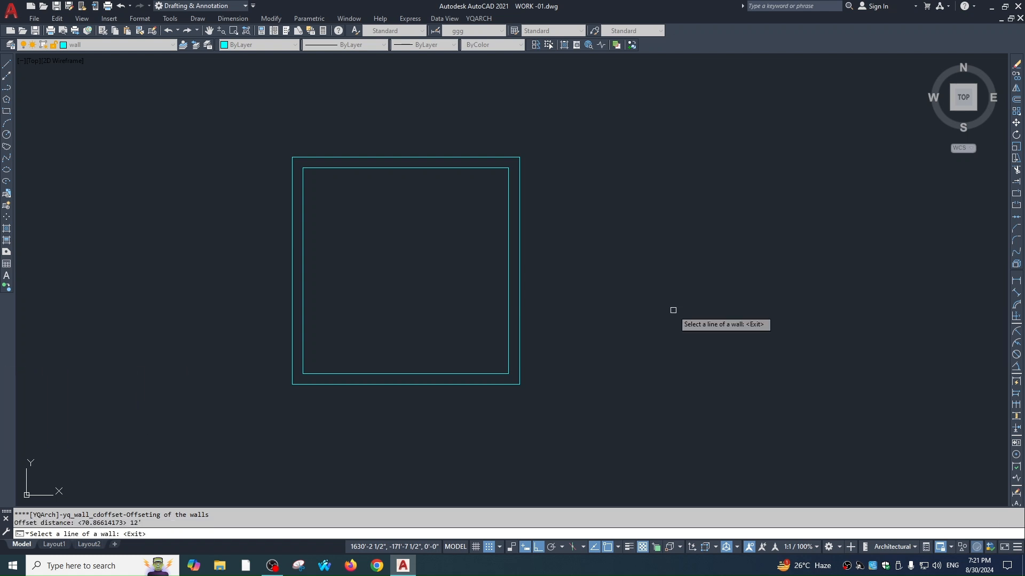
left_click(519, 271)
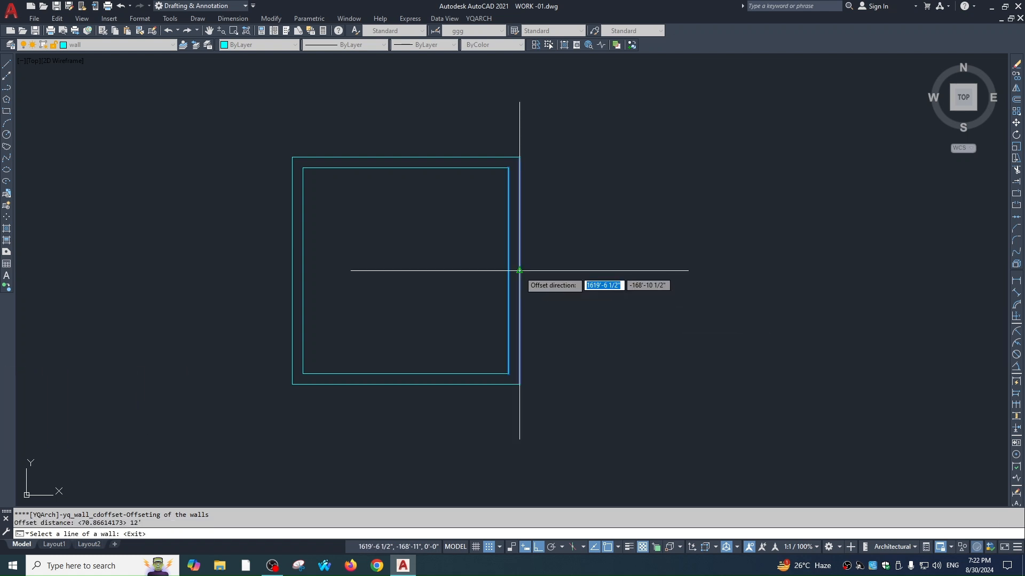
left_click(693, 294)
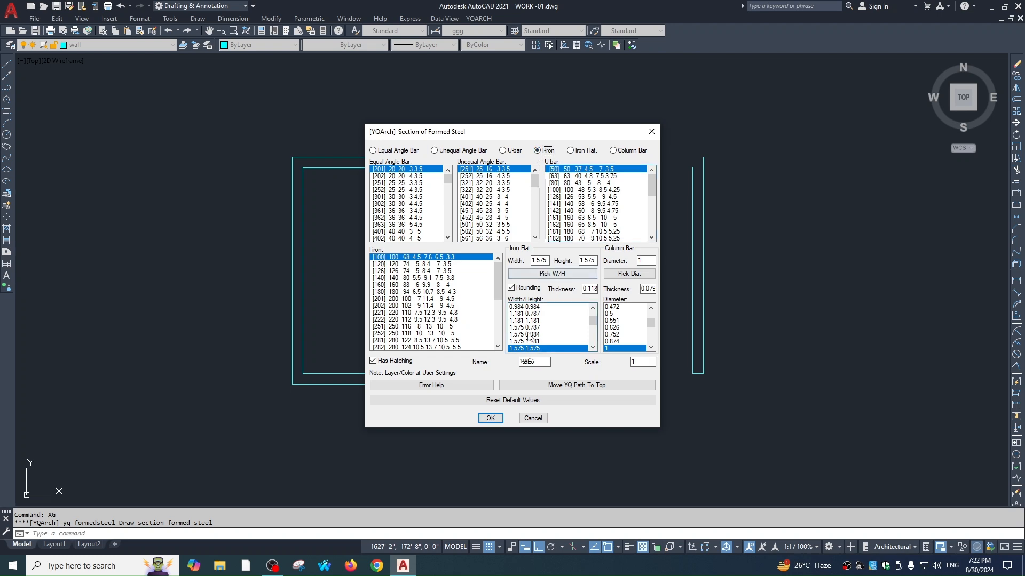
- Insert a hatched [100] I-iron section between the room and the detached wall, and a rounded 4 by 6 Iron Flat section to its right
left_click(490, 418)
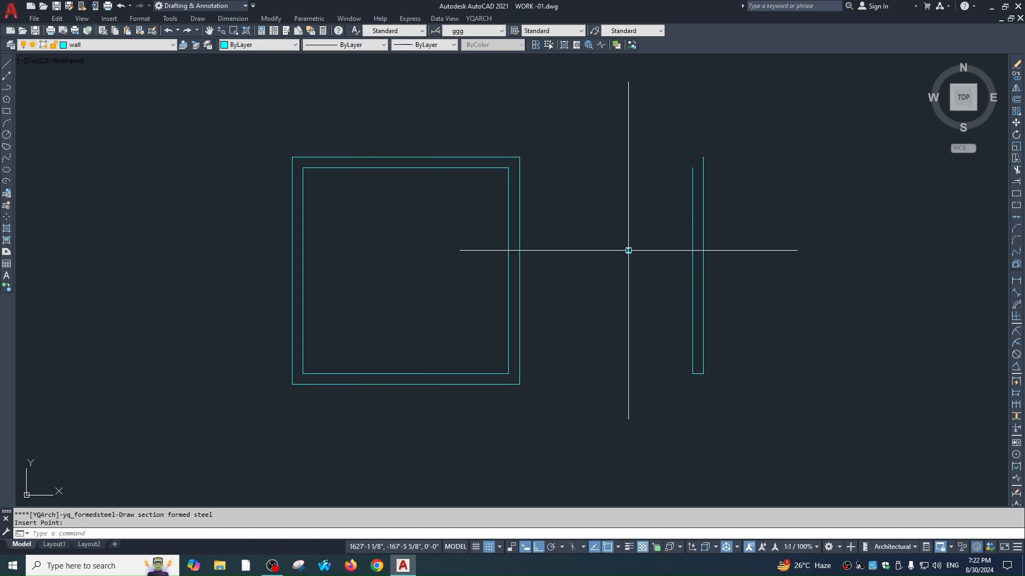
scroll(638, 252, "up", 7)
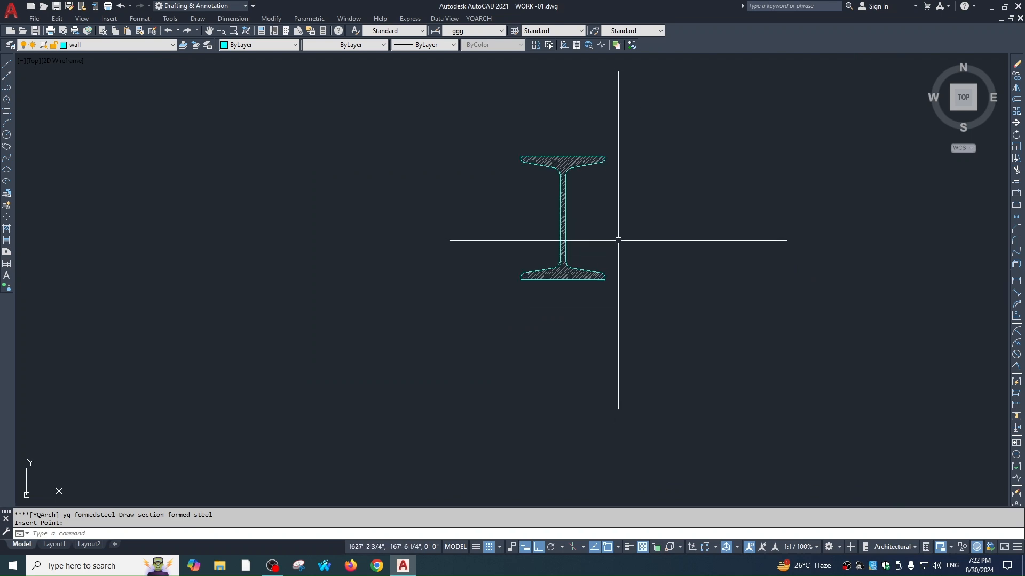
key("space")
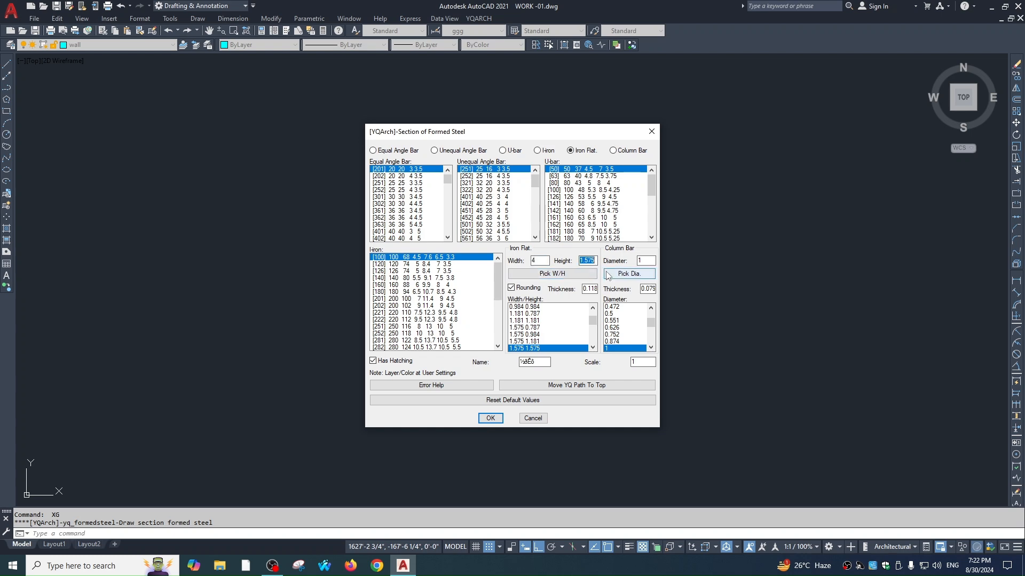
left_click(490, 418)
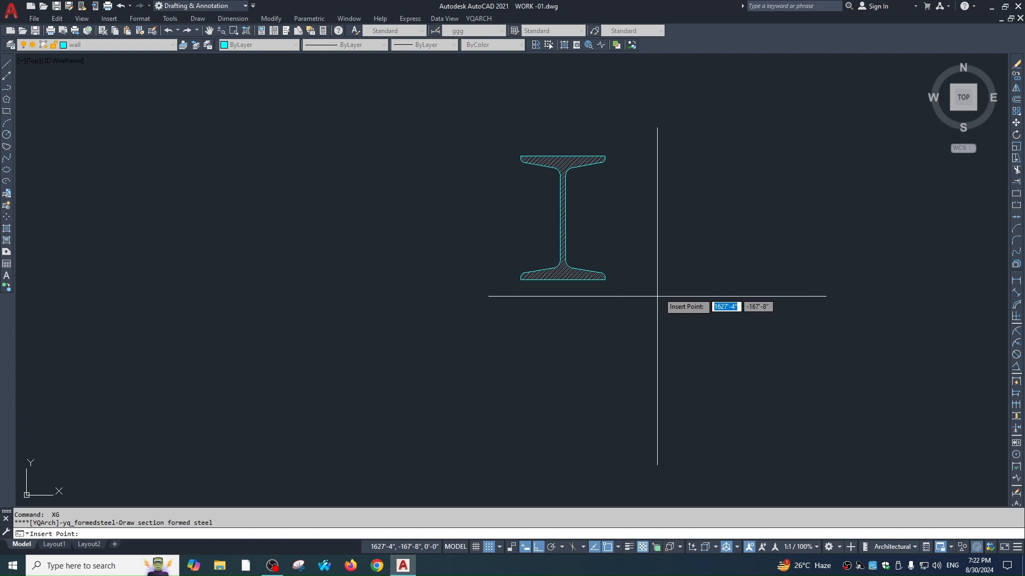
scroll(640, 307, "down", 2)
scroll(679, 215, "up", 2)
left_click(678, 216)
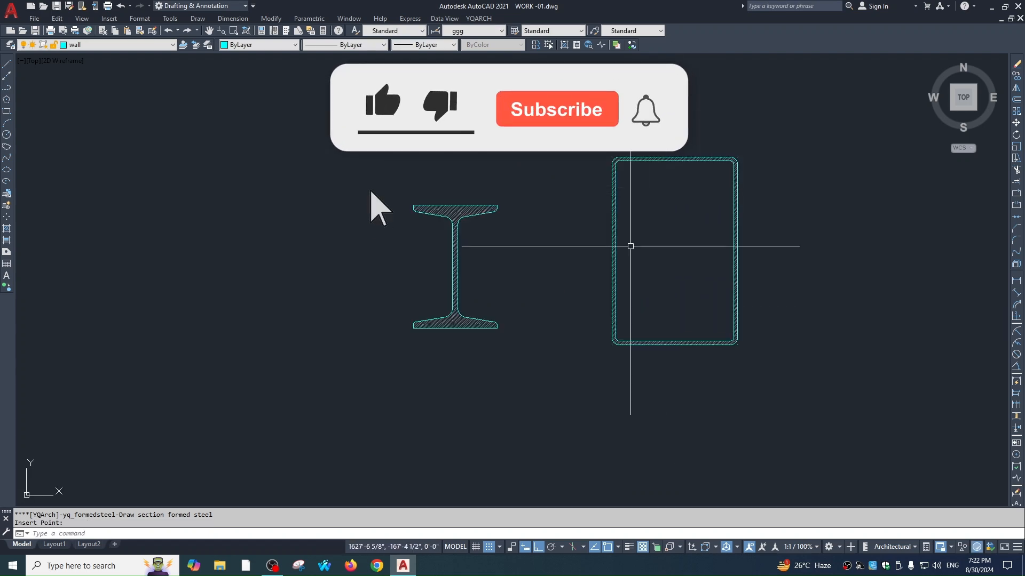
- Insert another hatched [100] I-iron section to the right of the rectangular Iron Flat section
type("XG")
key("Return")
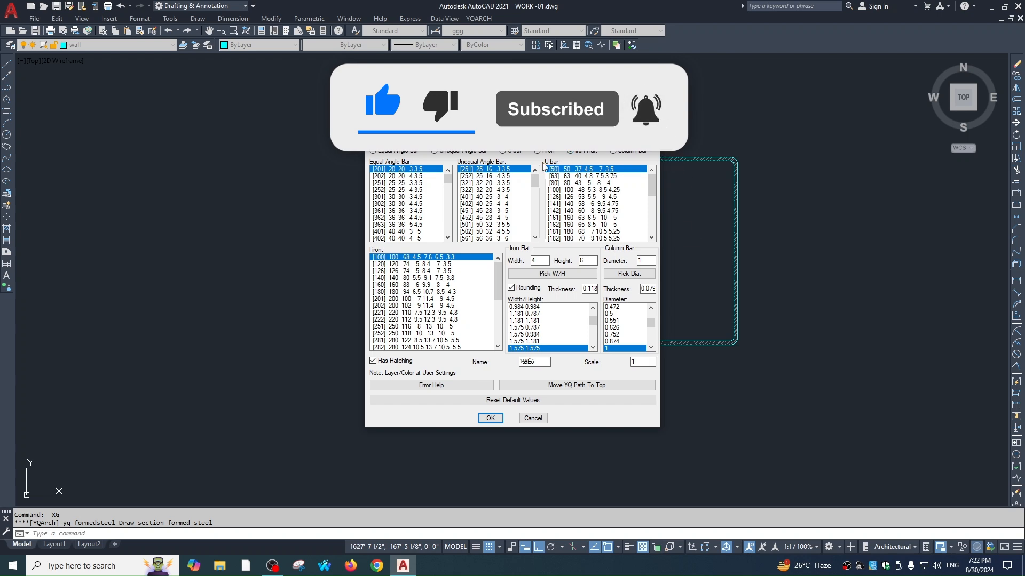
left_click(490, 418)
scroll(813, 303, "down", 2)
middle_click_drag(813, 304, 663, 300)
scroll(686, 290, "up", 2)
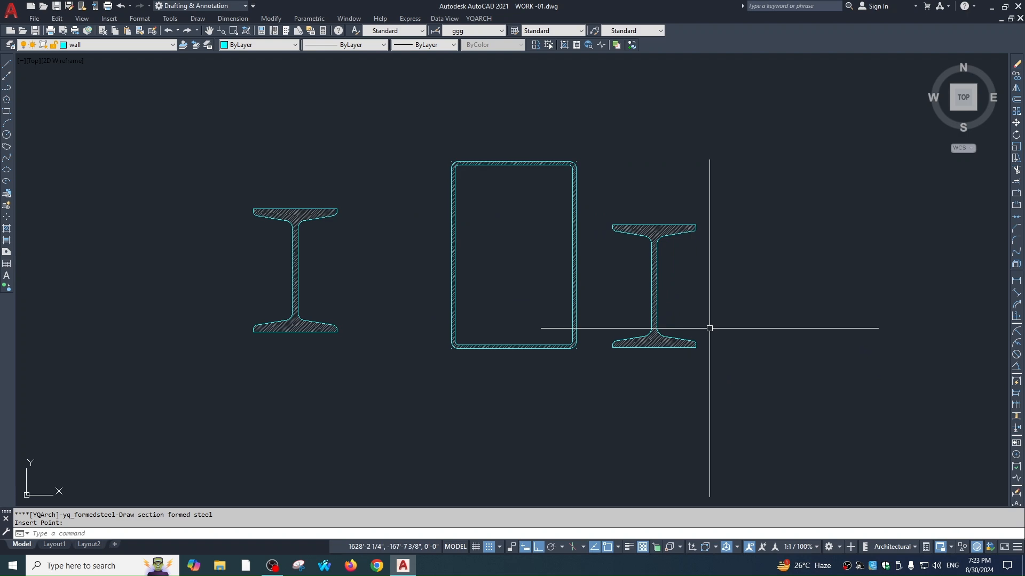
key("Escape")
- Insert a hatched [50] U-bar section to the right of the second I-iron section
scroll(592, 304, "down", 2)
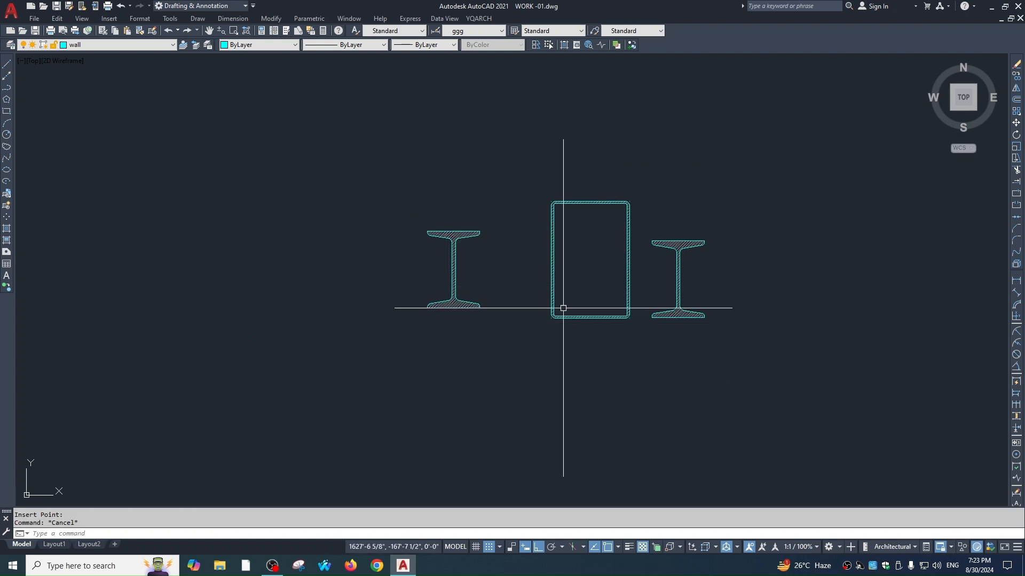
type("XG")
key("Return")
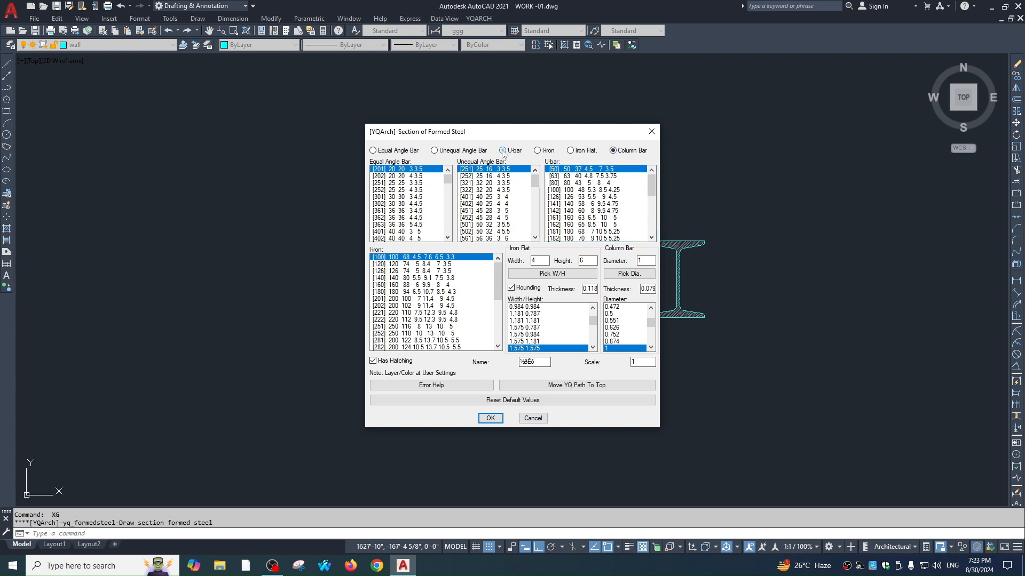
left_click(490, 419)
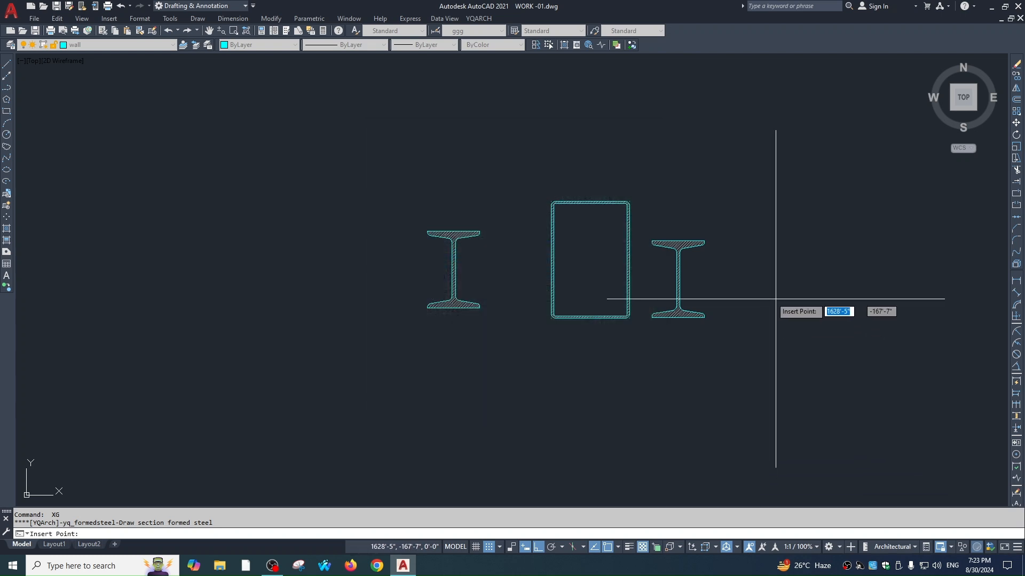
scroll(830, 323, "up", 2)
scroll(635, 295, "up", 2)
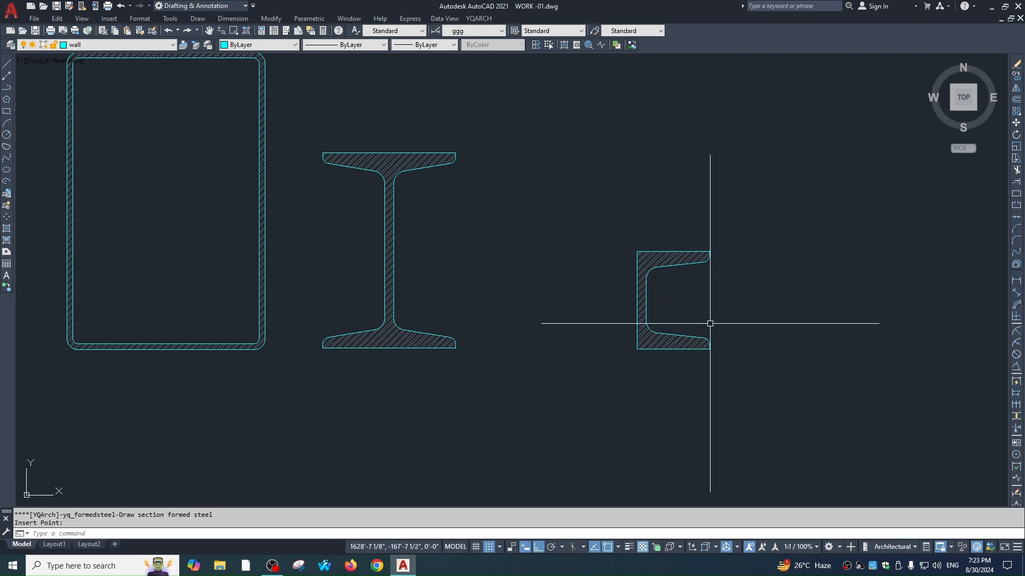
- Draw a small circle above the room's top wall and a horizontal line just above that circle
scroll(647, 238, "down", 4)
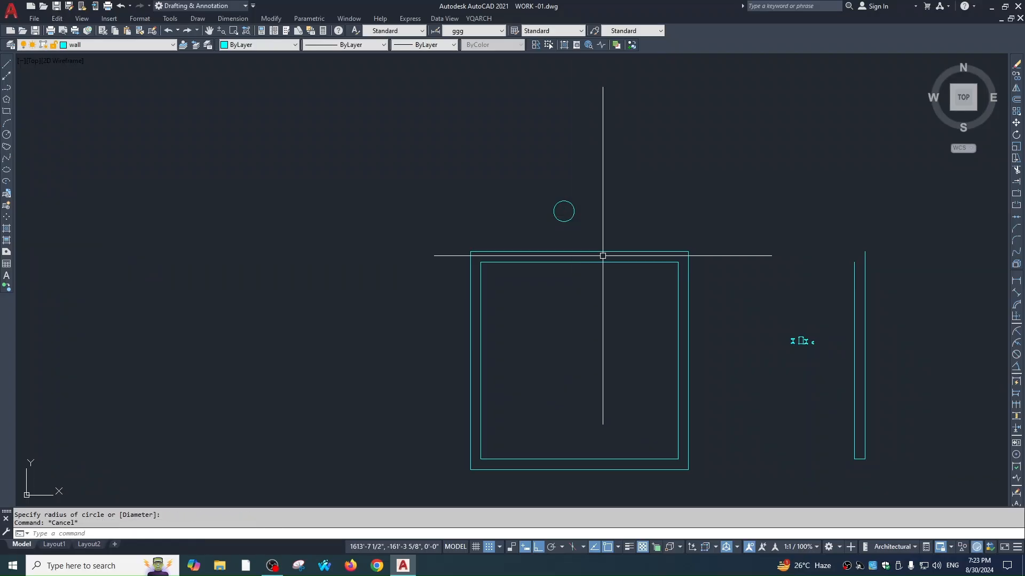
scroll(600, 255, "up", 5)
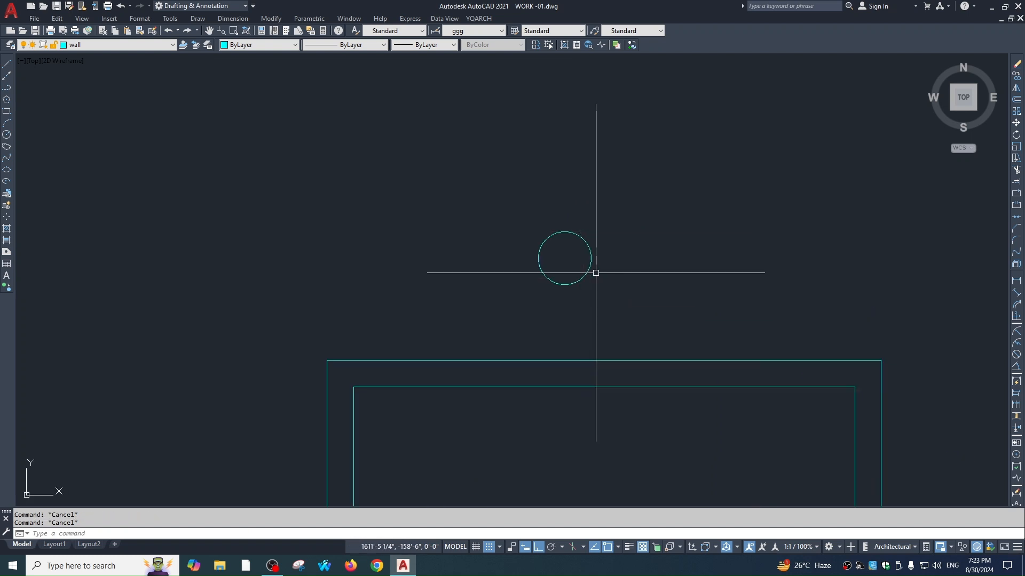
scroll(596, 273, "down", 2)
scroll(597, 265, "down", 4)
type("L")
key("Return")
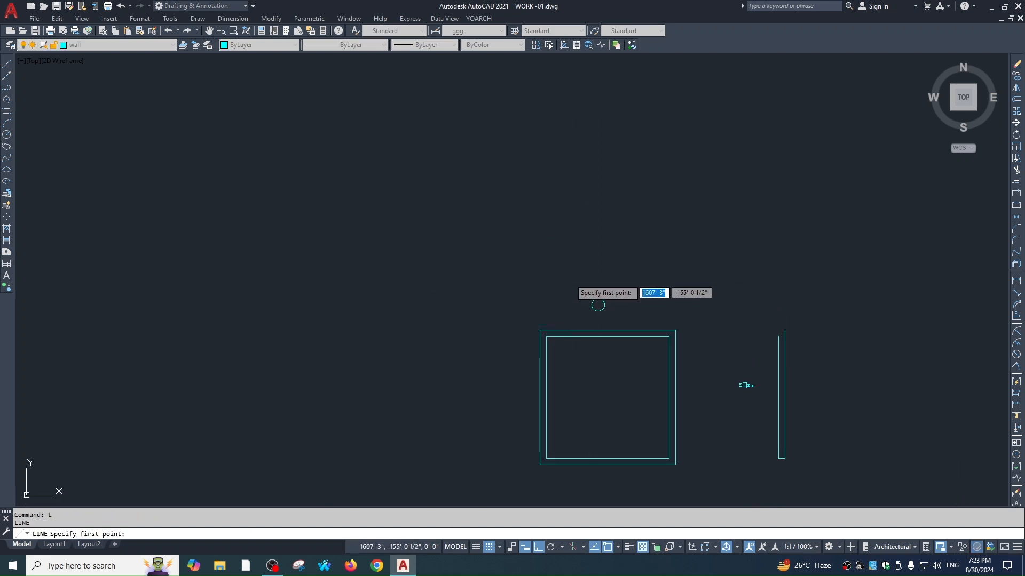
key("Escape")
key("Return")
- Draw vertical lines upward from the circle's right and left quadrant points, crossing the horizontal line
scroll(603, 302, "up", 2)
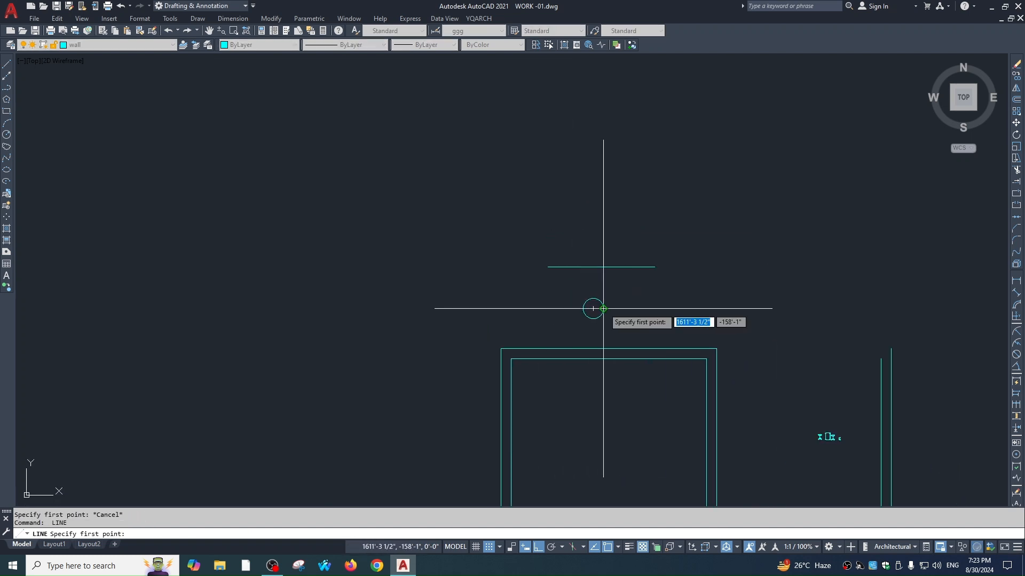
left_click(603, 309)
left_click(604, 182)
key("Escape")
key("Return")
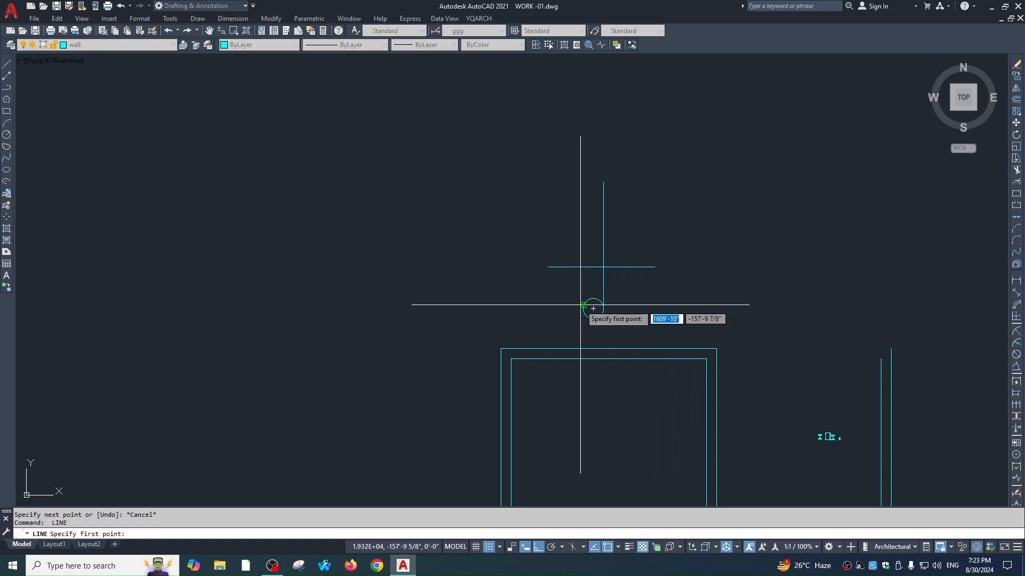
left_click(582, 308)
left_click(594, 194)
key("Escape")
- Trim away the parts of both vertical lines that lie below the horizontal line
type("tr")
key("Return")
key("Return")
left_click(623, 279)
left_click(571, 280)
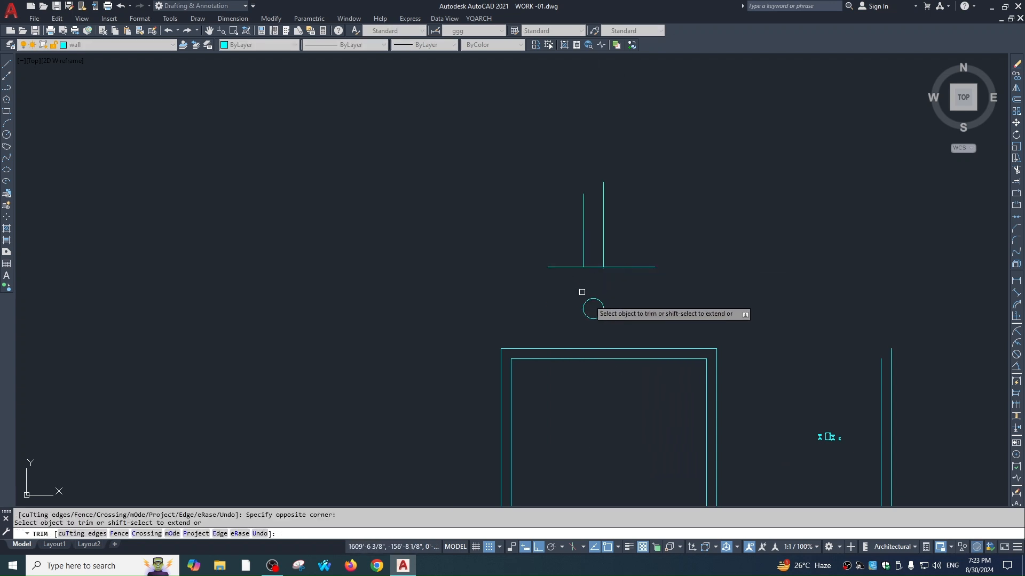
key("Escape")
- Copy the circle straight up between the two vertical lines, above the horizontal line
scroll(599, 279, "up", 2)
left_click(606, 300)
left_click(598, 326)
type("co")
key("Return")
left_click(672, 302)
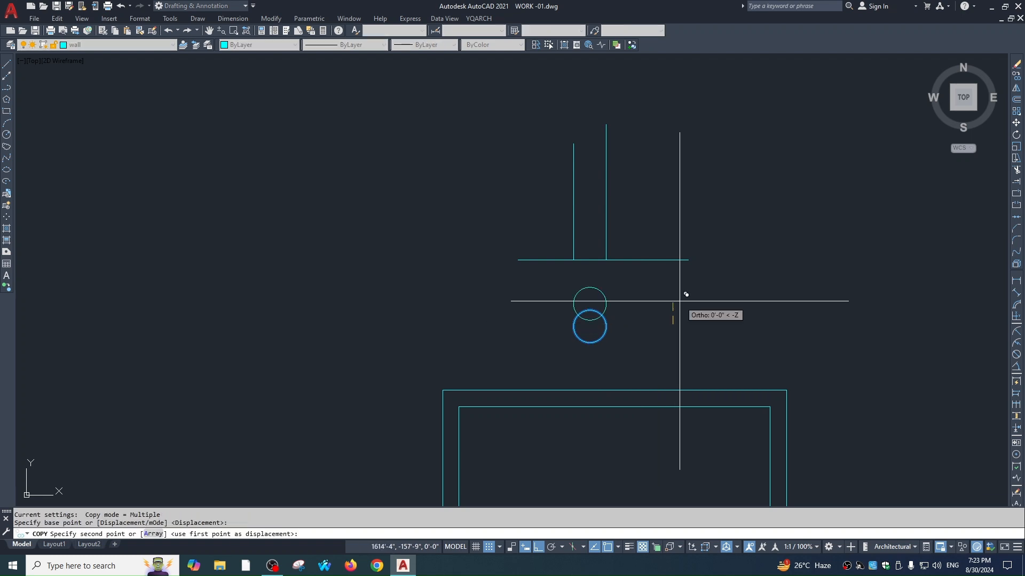
left_click(636, 221)
key("Escape")
- Trim the upper half of the copied circle between the two vertical lines
type("tr")
key("Return")
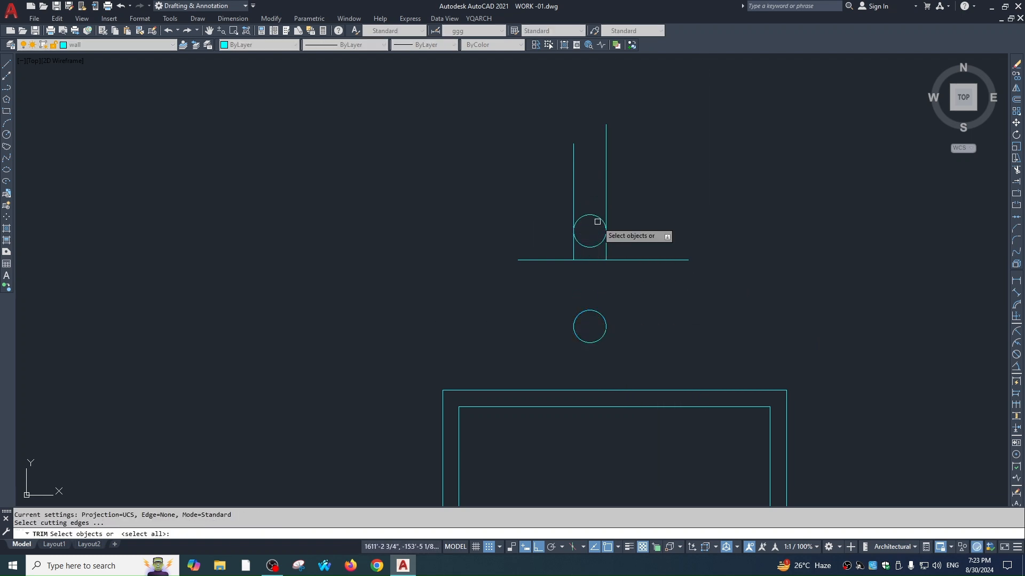
key("Return")
left_click(591, 214)
key("Escape")
- Move the remaining half-circle arc straight down, between the horizontal line and the original circle
left_click(588, 245)
key("comma")
key("Return")
type("m")
key("Return")
left_click(669, 216)
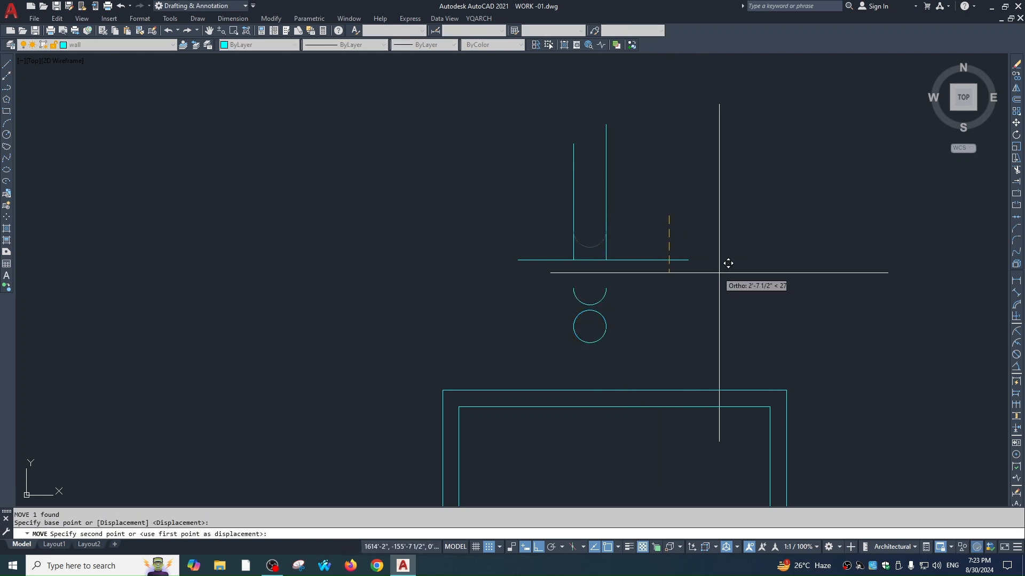
key("Escape")
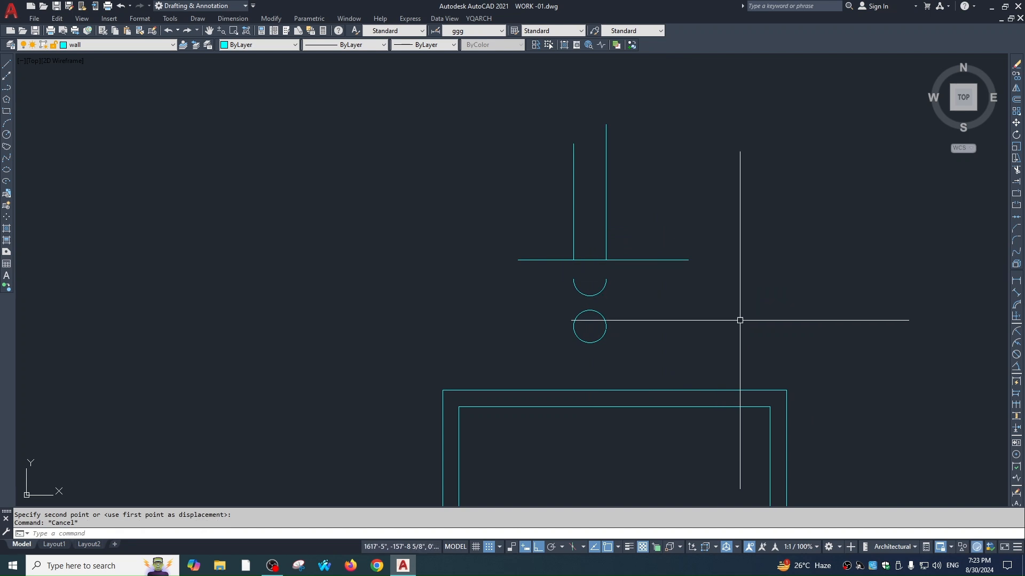
left_click(617, 293)
left_click(563, 325)
type("e")
key("Return")
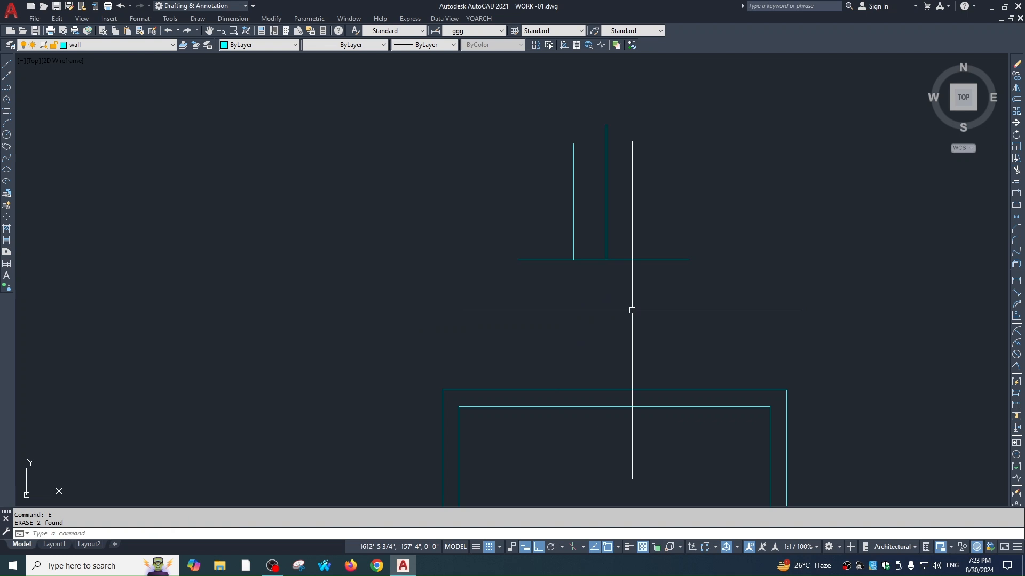
key("ctrl+z")
- Erase the half-circle arc between the horizontal line and the circle
left_click(591, 287)
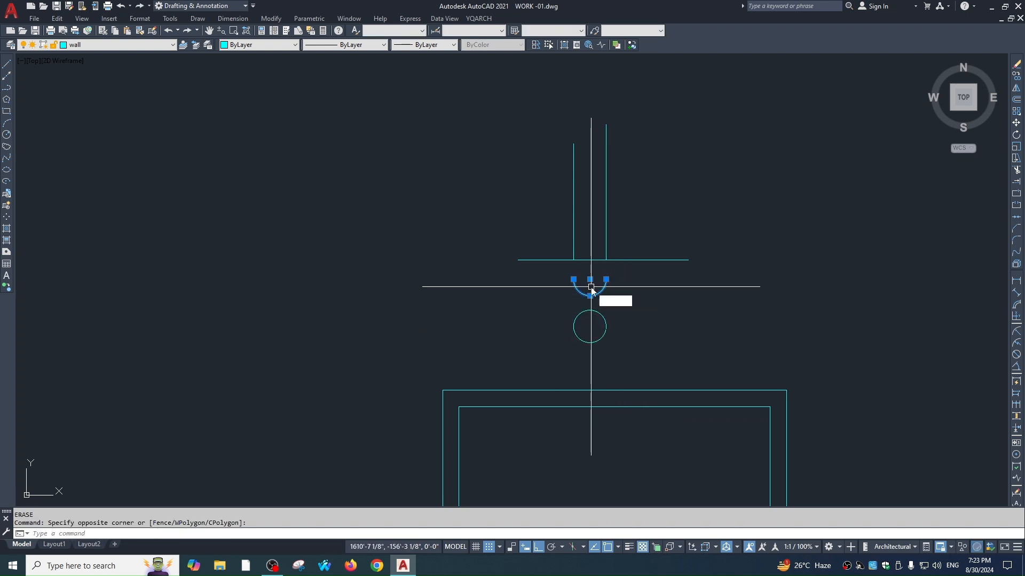
left_click(600, 292)
type("e")
key("Return")
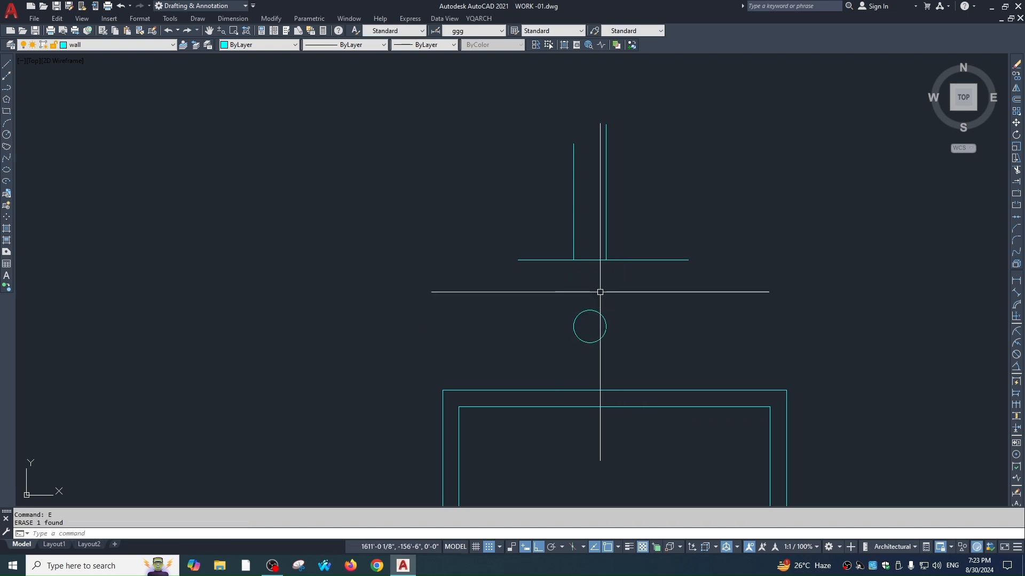
- Apply the YQArch cylinder shadow command (YZX) between the two vertical lines, filling the column with 9 segments
type("y")
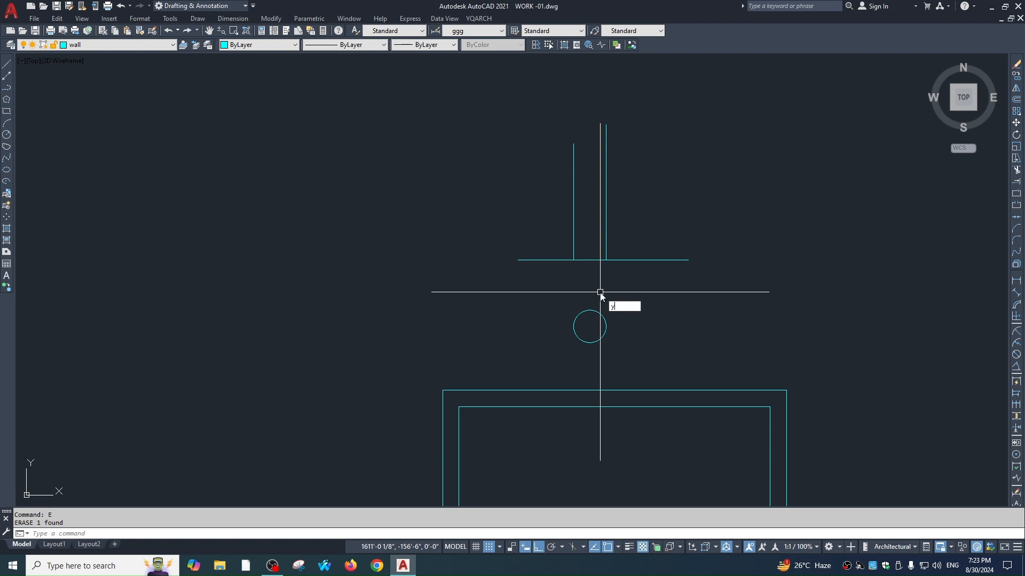
type("zx")
key("Return")
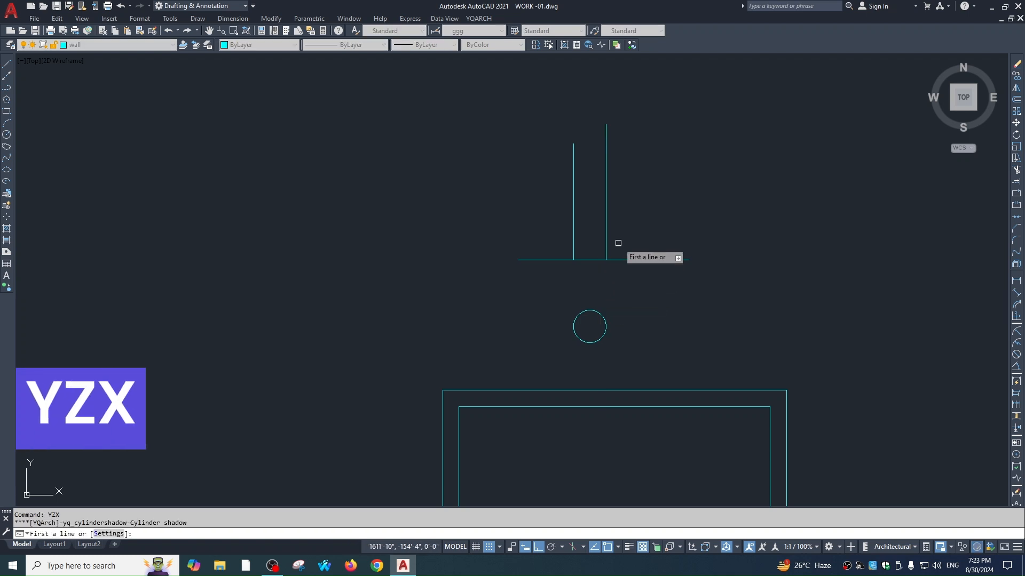
left_click(606, 239)
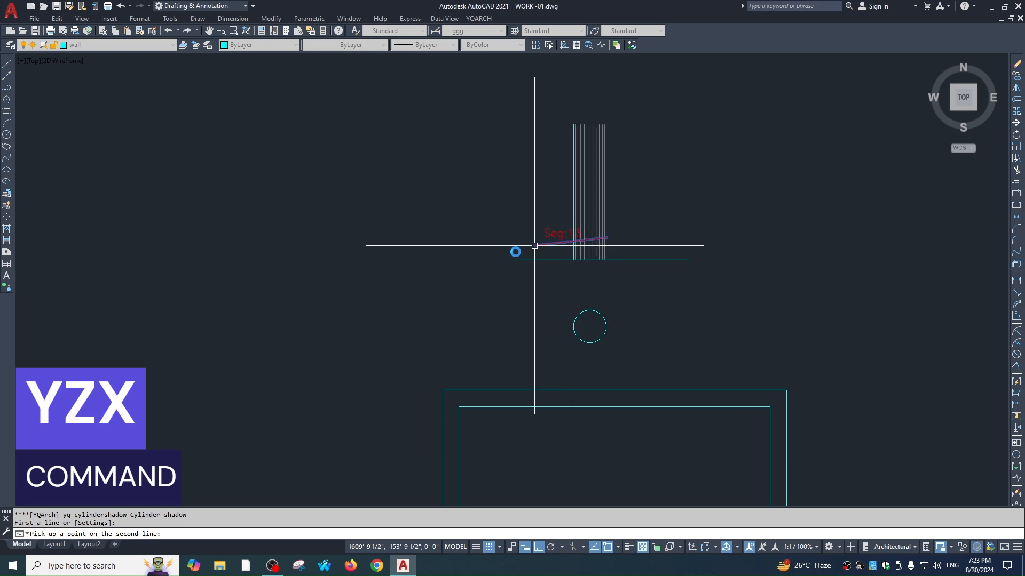
left_click(534, 246)
scroll(534, 245, "up", 4)
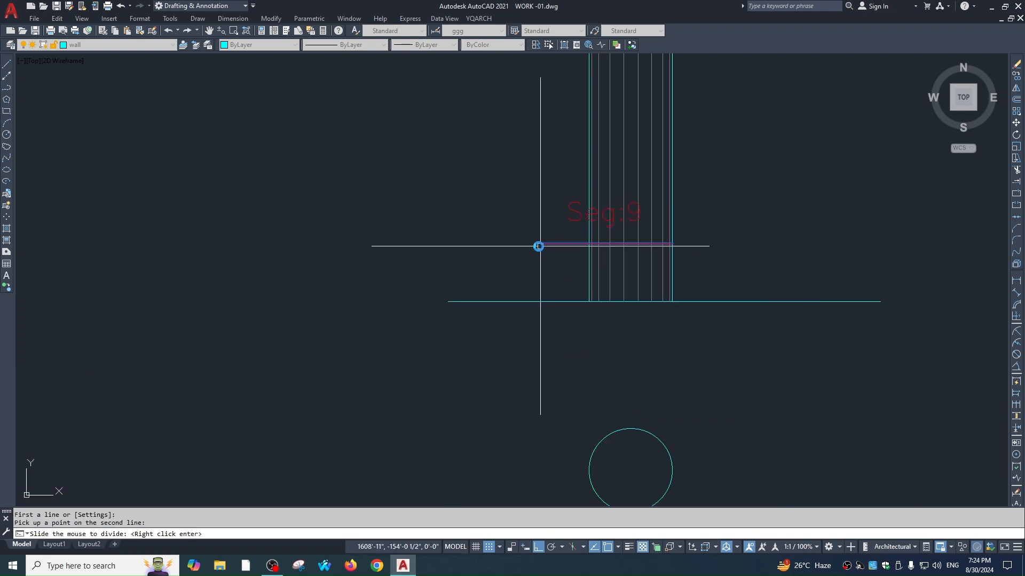
key("Escape")
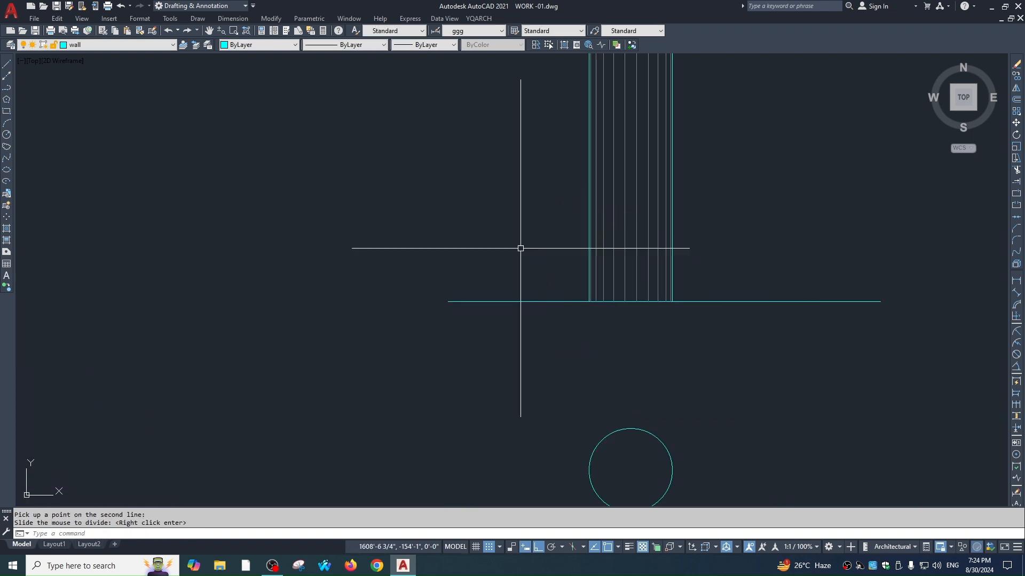
- Draw a stepped orthogonal polyline about 21 ft wide and 14 ft high in the empty area beyond the existing drawing, descending from its start
scroll(642, 343, "down", 2)
scroll(642, 344, "down", 2)
mouse_move(702, 373)
middle_mouse_down()
mouse_move(687, 327)
mouse_move(654, 334)
mouse_move(642, 253)
middle_mouse_up()
key("Escape")
scroll(652, 332, "down", 2)
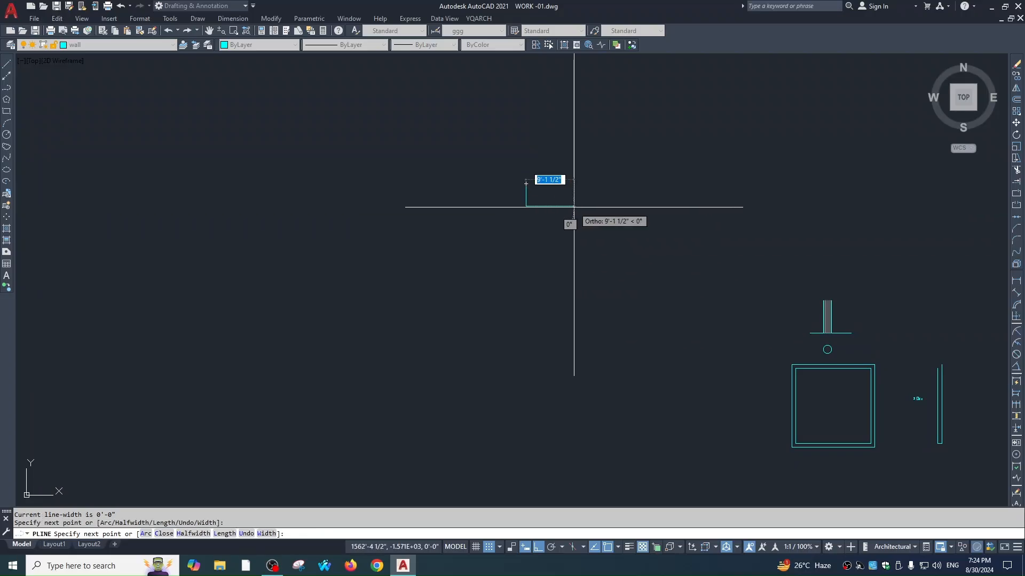
left_click(568, 221)
scroll(556, 222, "up", 2)
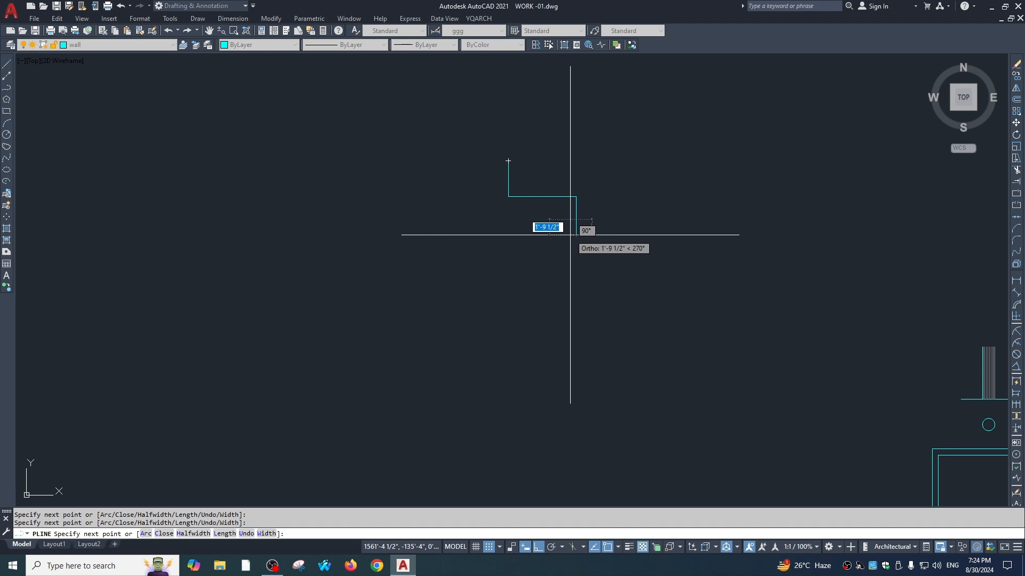
left_click(559, 231)
left_click(559, 242)
left_click(618, 240)
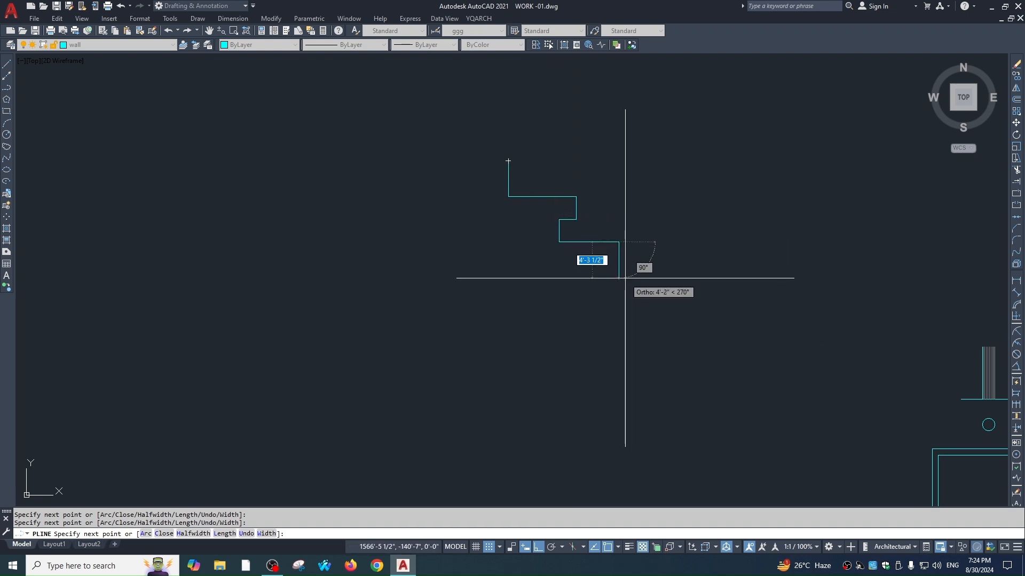
left_click(622, 278)
left_click(687, 278)
key("Return")
- Draw a horizontal line from the stepped polyline's upper end and a vertical line from its lower end up to that line
key("Return")
left_click(508, 161)
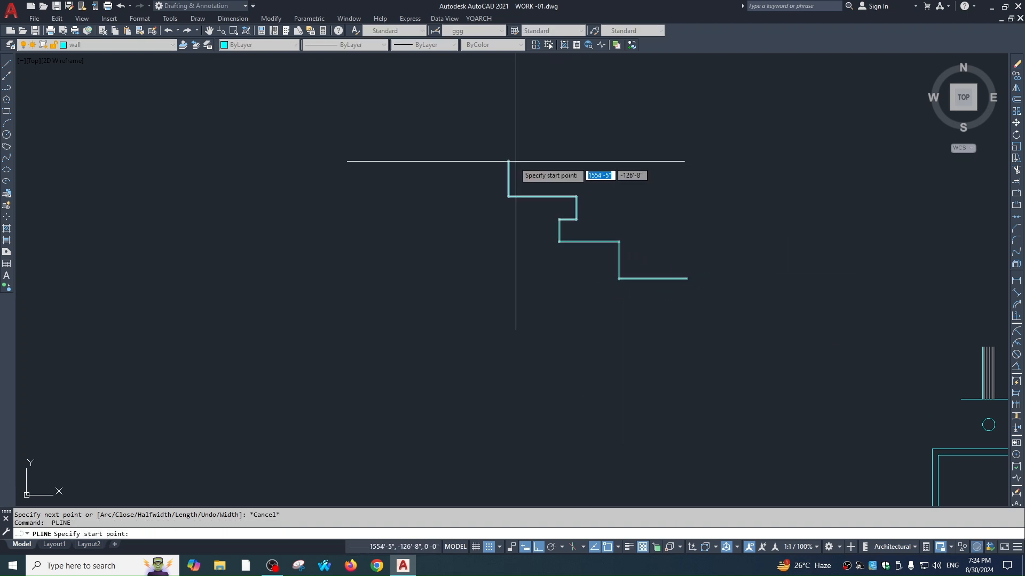
left_click(731, 161)
key("Return")
type("l")
key("Return")
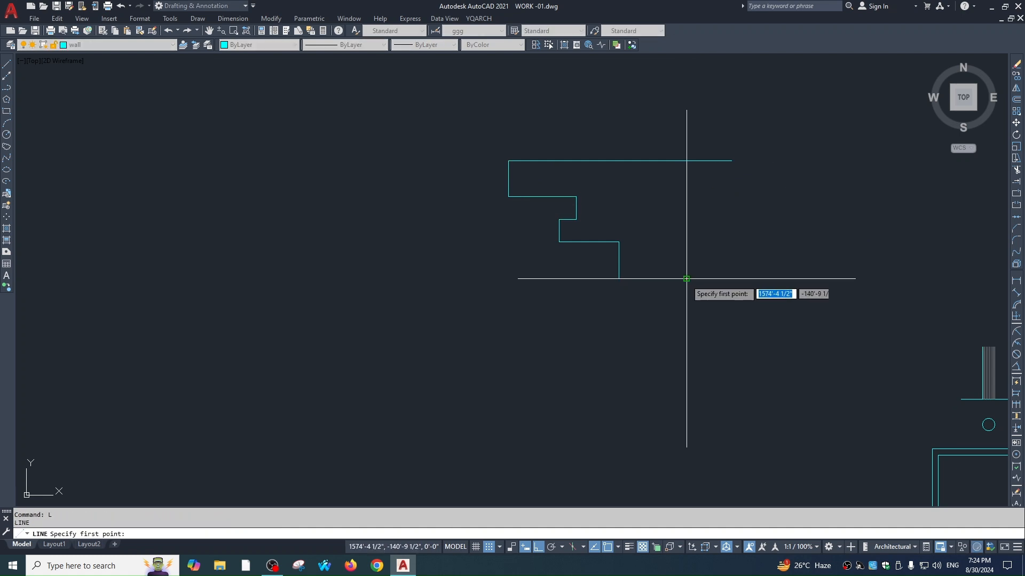
left_click(687, 278)
left_click(687, 163)
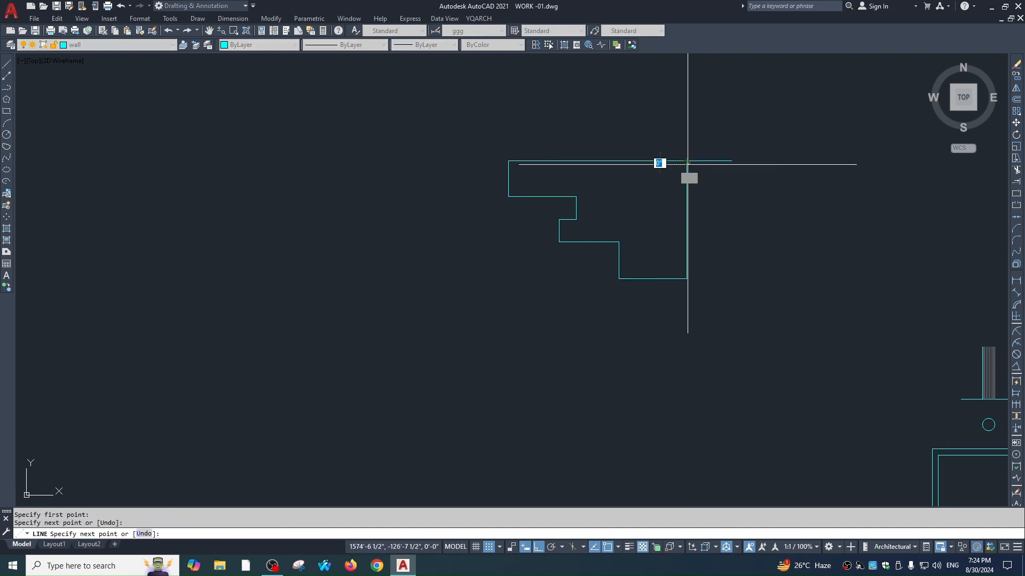
key("Escape")
- Draw five horizontal construction lines with XLINE through the corner levels of the stepped profile
scroll(686, 259, "down", 5)
scroll(689, 258, "up", 2)
key("Escape")
scroll(689, 247, "up", 3)
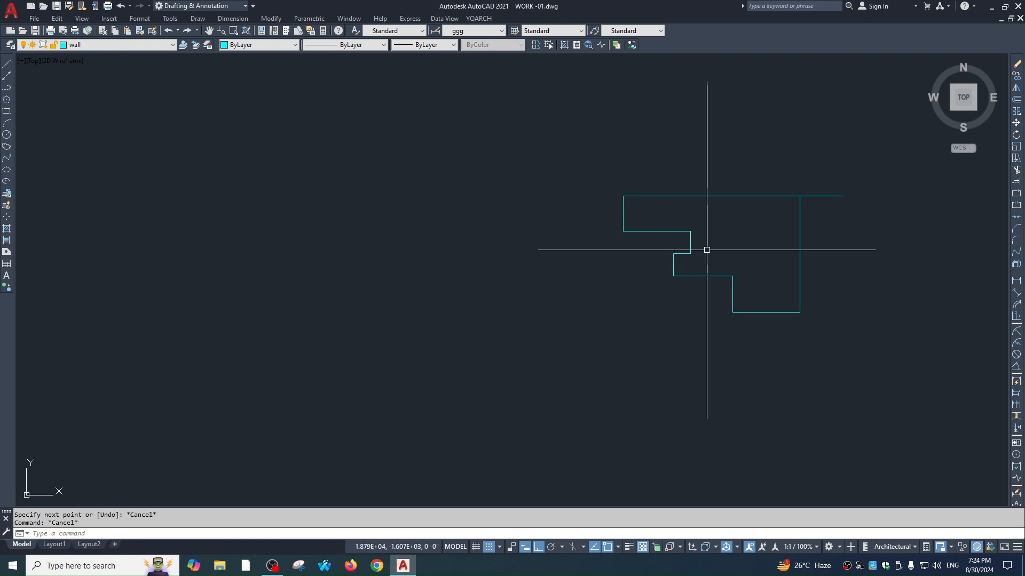
key("Escape")
type("xl")
key("Return")
type("h")
key("Return")
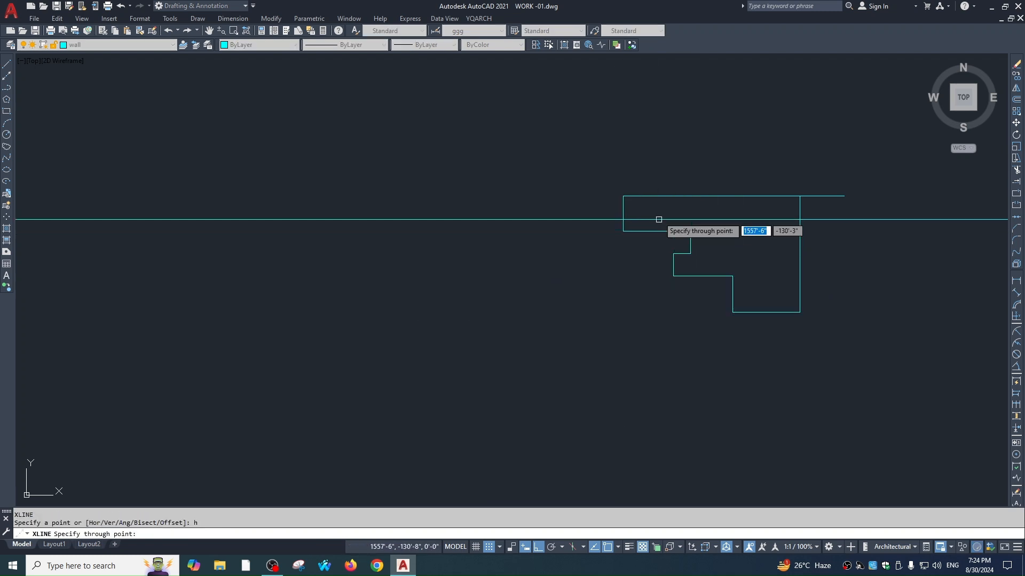
left_click(624, 196)
left_click(690, 231)
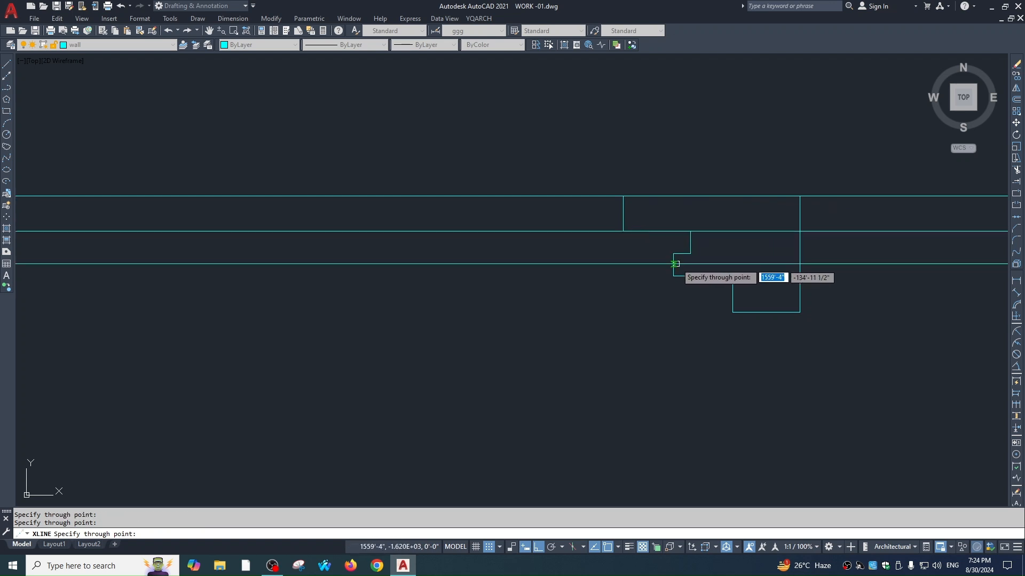
left_click(673, 253)
key("Escape")
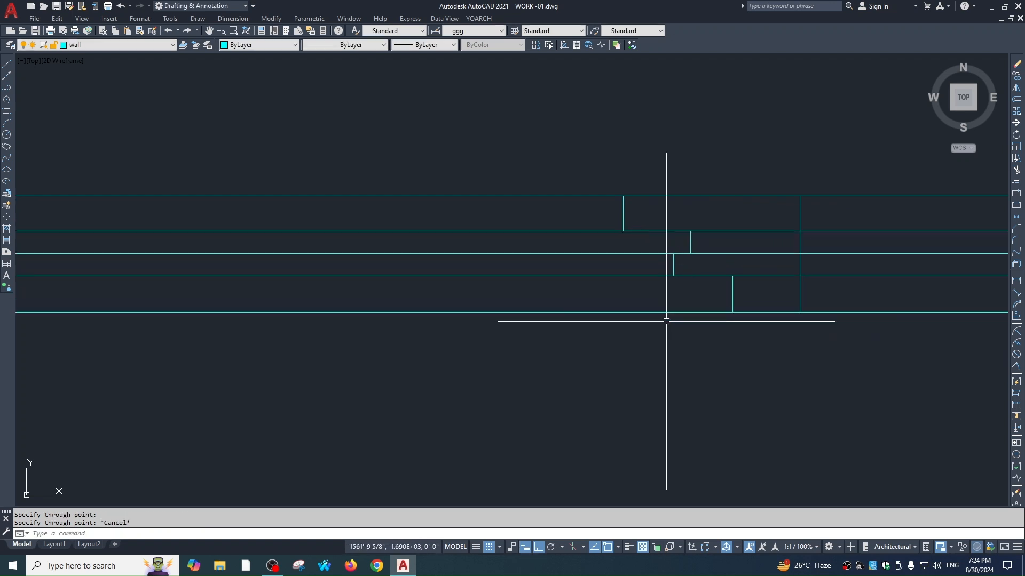
- Erase the five horizontal construction lines running through the stepped profile
left_click(542, 320)
left_click(520, 213)
left_click(515, 171)
left_click(508, 290)
key("space")
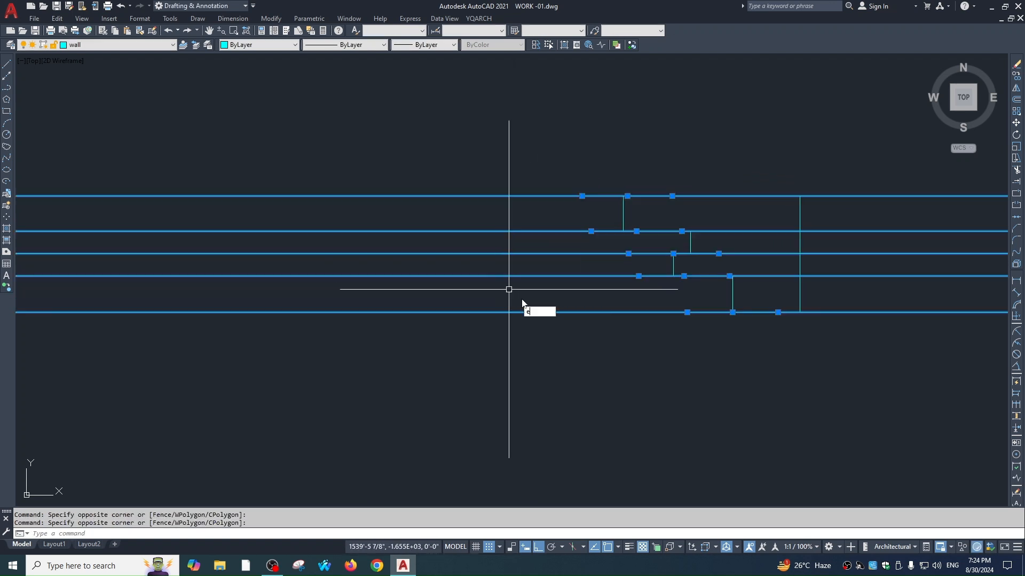
key("Escape")
left_click(511, 167)
left_click(469, 319)
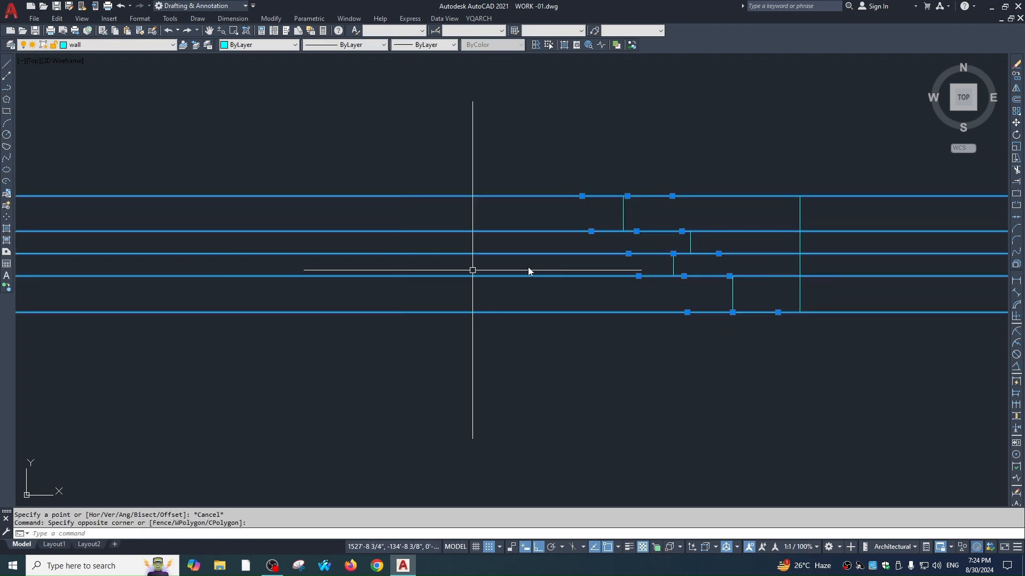
type("e")
key("Return")
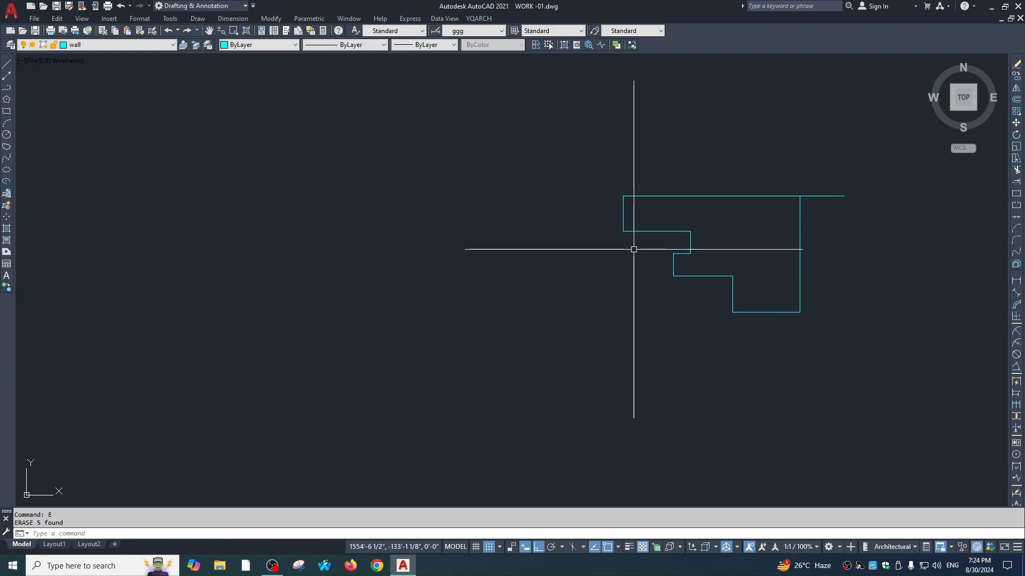
type("fzx")
key("Return")
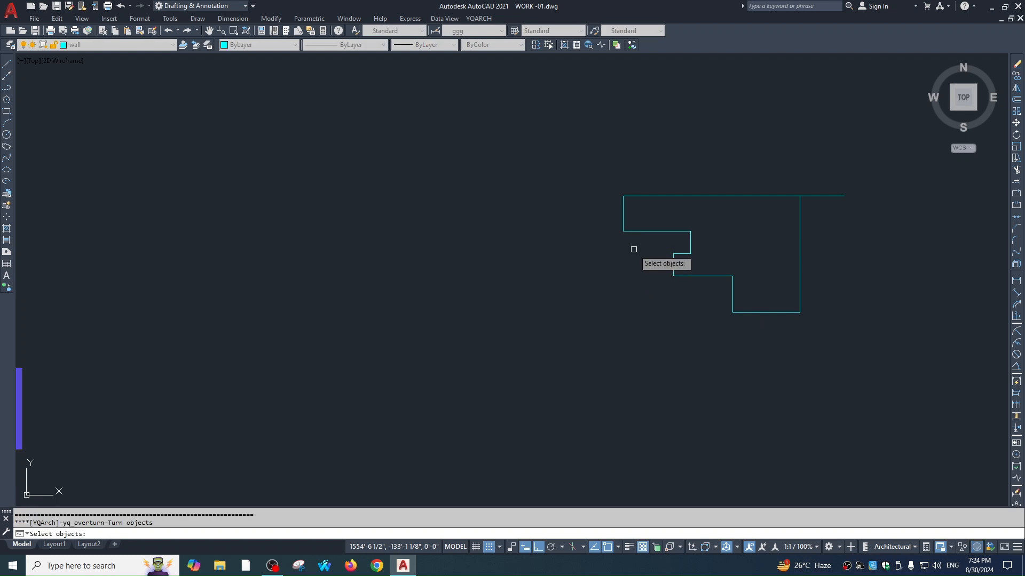
left_click(748, 176)
key("Escape")
- Project horizontal assistant lines away from the stepped side of the profile with the YQArch quick assistant lines command (FZX)
type("f")
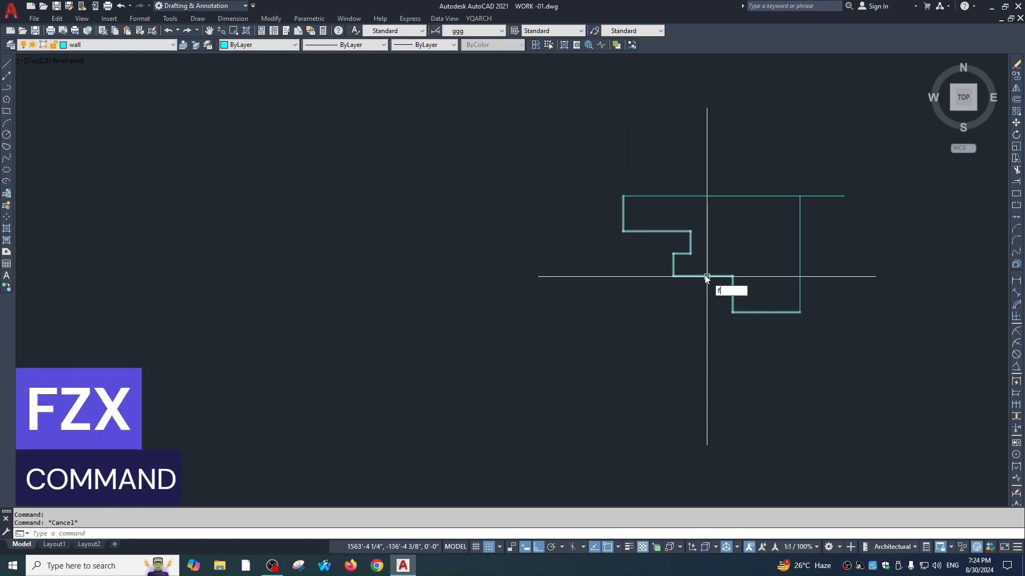
type("zx")
key("Return")
left_click(754, 176)
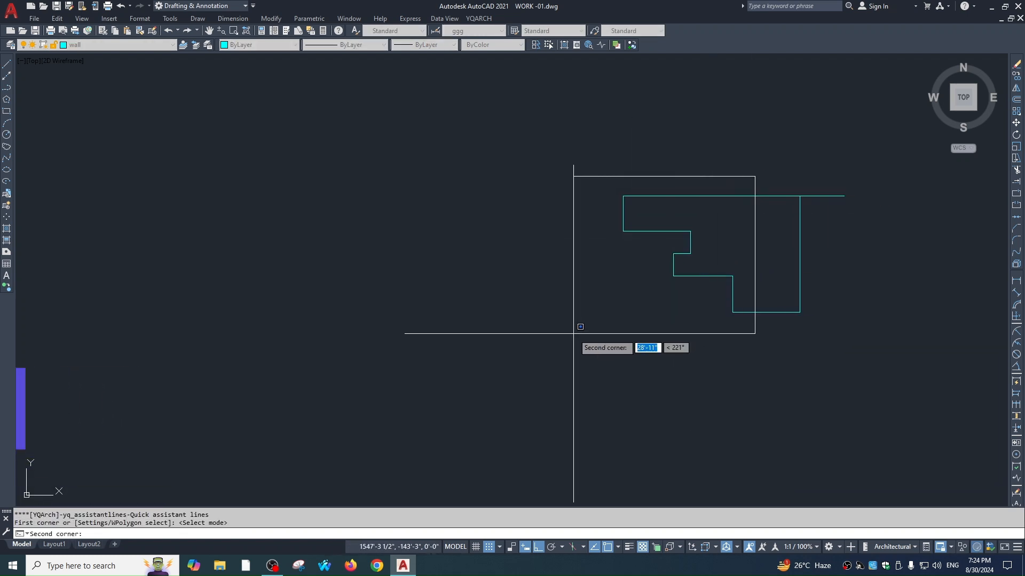
left_click(573, 333)
scroll(649, 245, "down", 2)
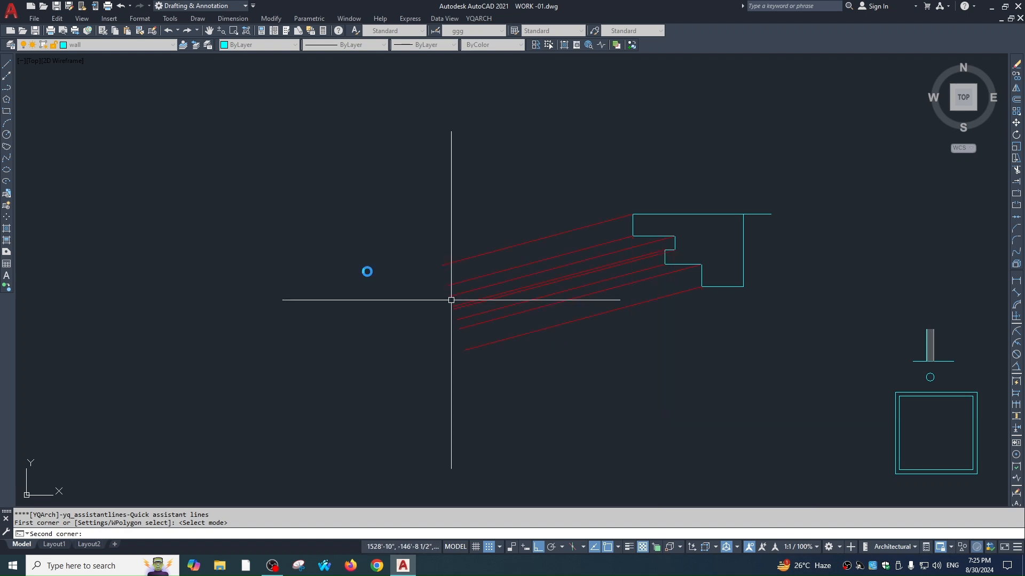
left_click(338, 268)
key("Escape")
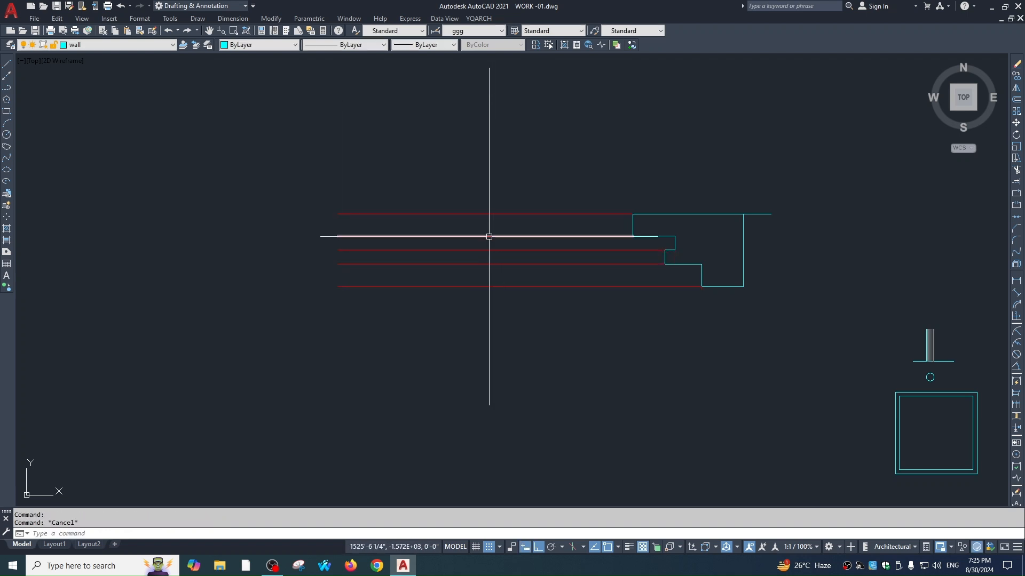
- Erase the red assistant lines projected from the stepped profile
left_click(540, 203)
left_click(523, 325)
type("E")
key("Return")
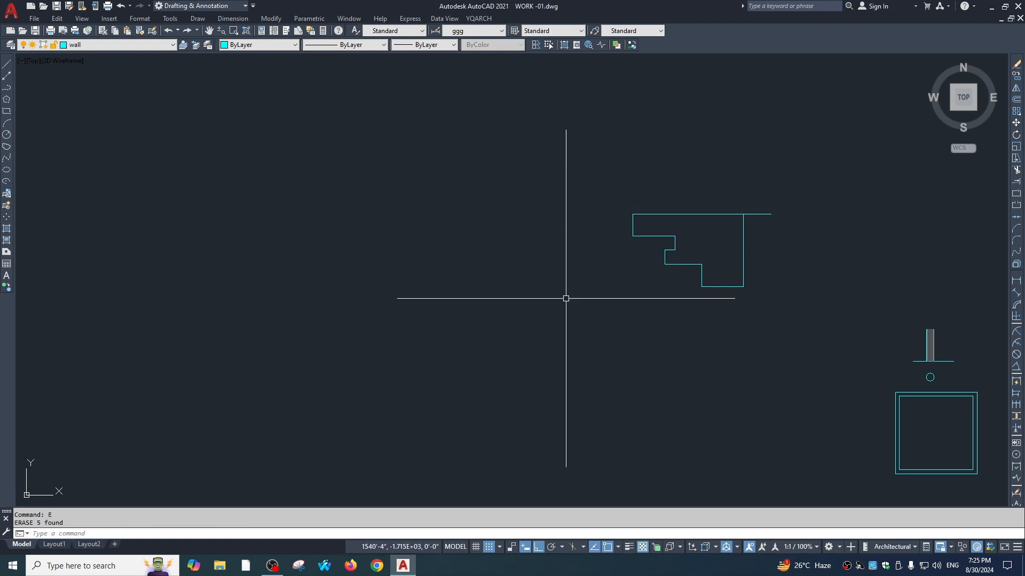
middle_click_drag(704, 302, 623, 236)
key("Escape")
middle_click_drag(643, 275, 626, 239)
key("Escape")
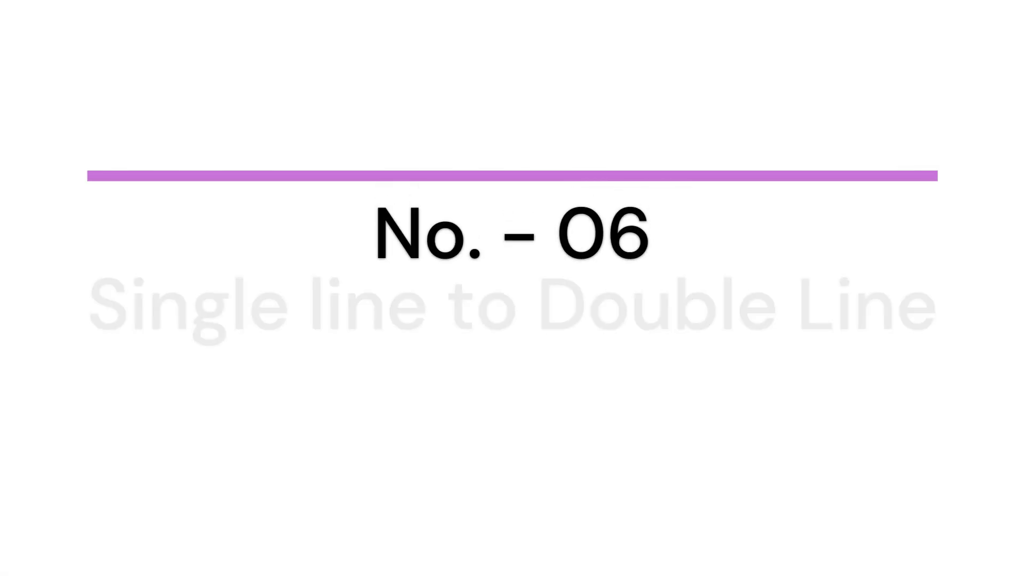
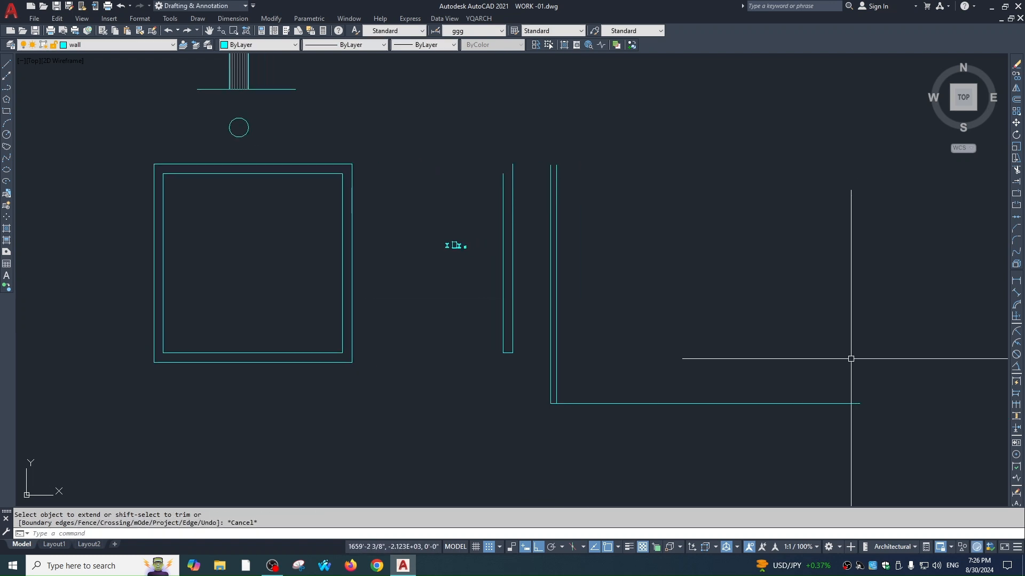
- Offset the inner line of the long vertical pair by 12 inches, towards the inside of the L-shaped outline
type("o")
key("Return")
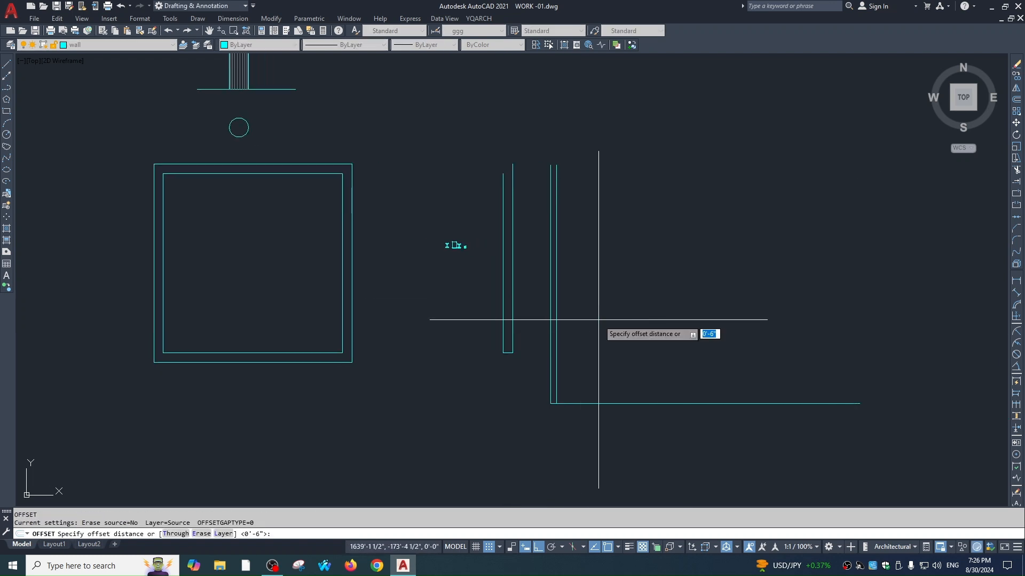
type("12")
key("Return")
left_click(558, 310)
left_click(591, 327)
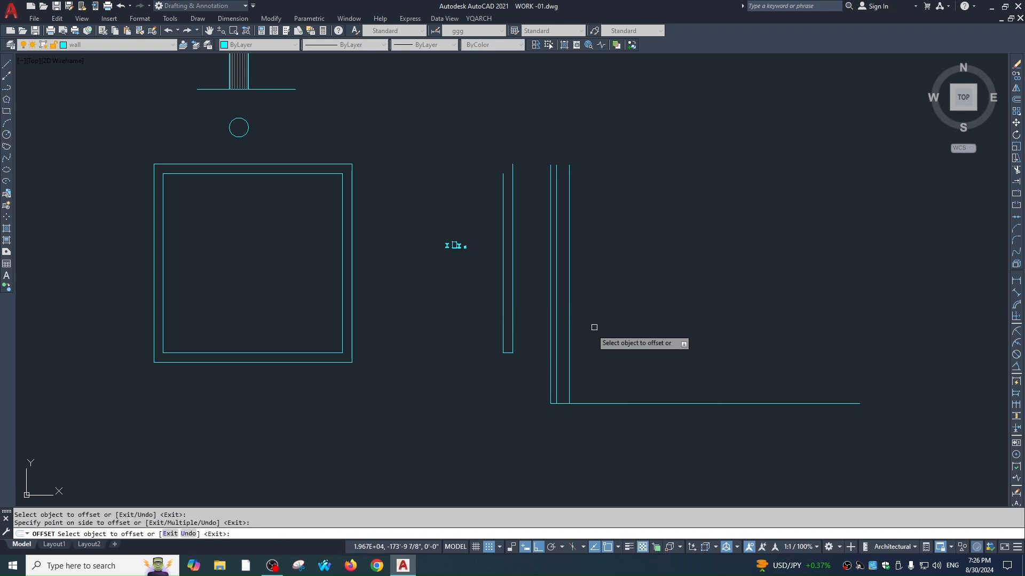
- Offset the newly added vertical line by 6 inches further towards the inside of the L-shaped outline
key("Return")
key("Return")
type("6")
key("Return")
left_click(570, 324)
left_click(598, 334)
key("Escape")
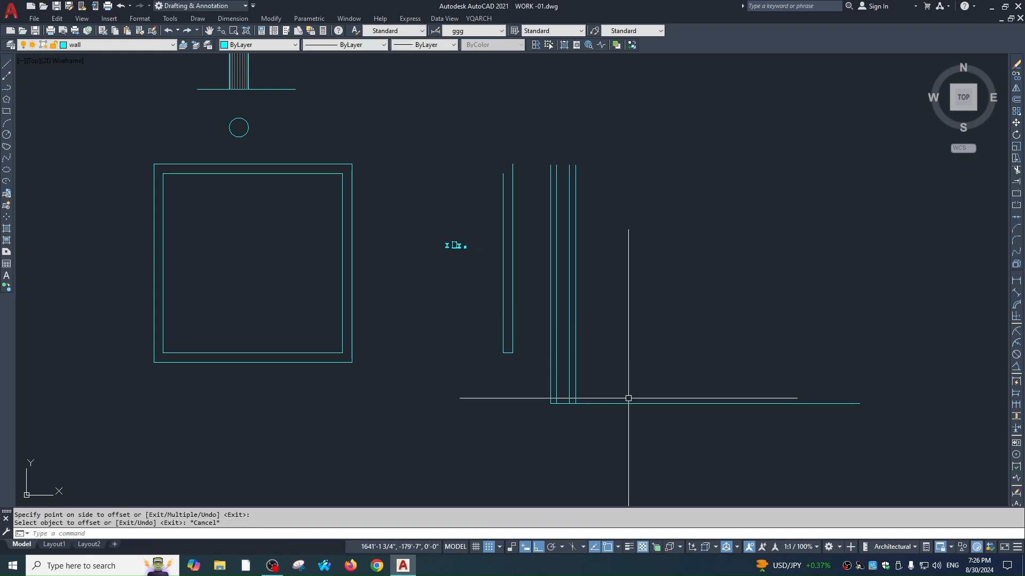
middle_click_drag(667, 391, 658, 391)
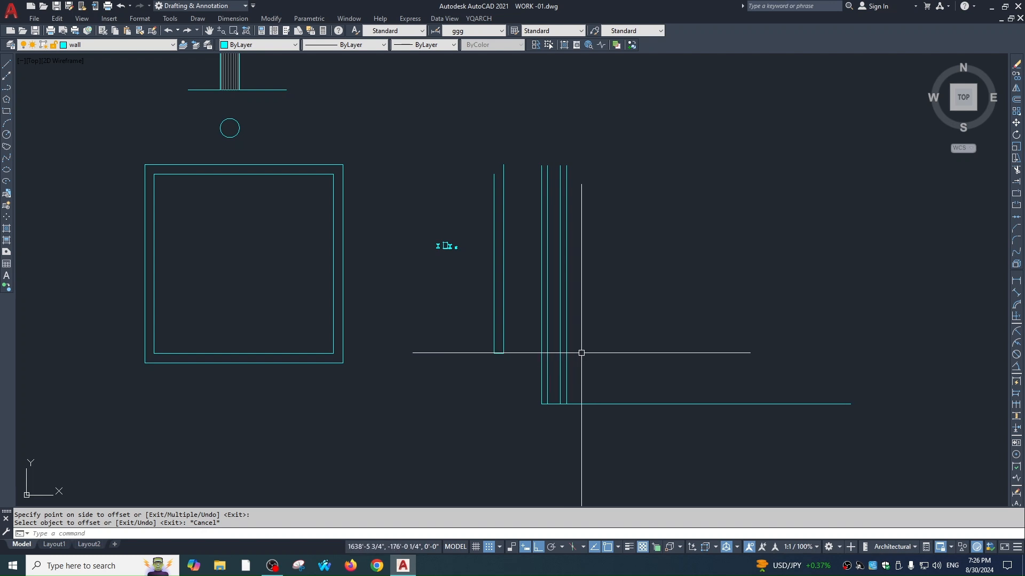
left_click(575, 337)
left_click(544, 345)
type("c")
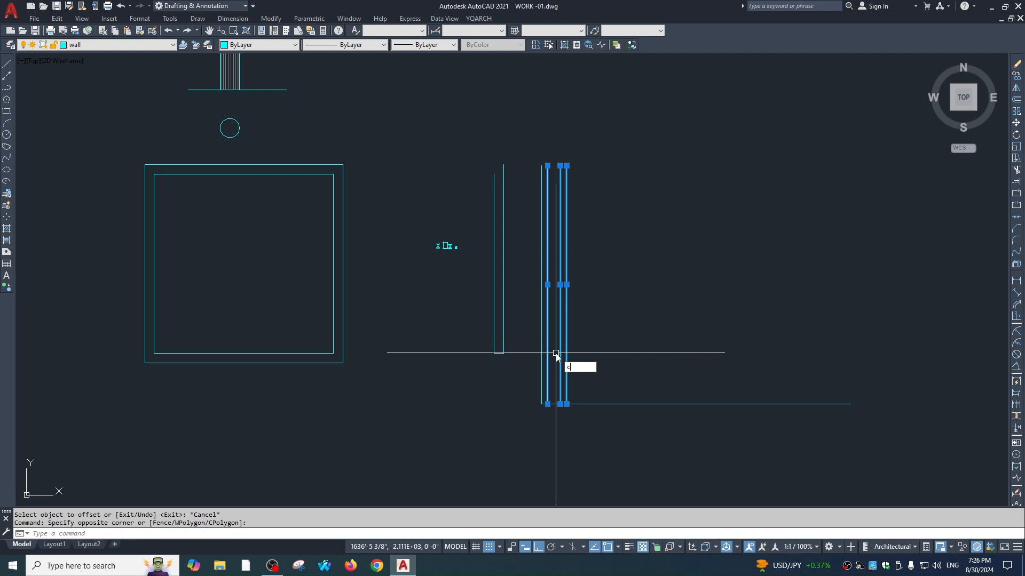
type("o")
key("Return")
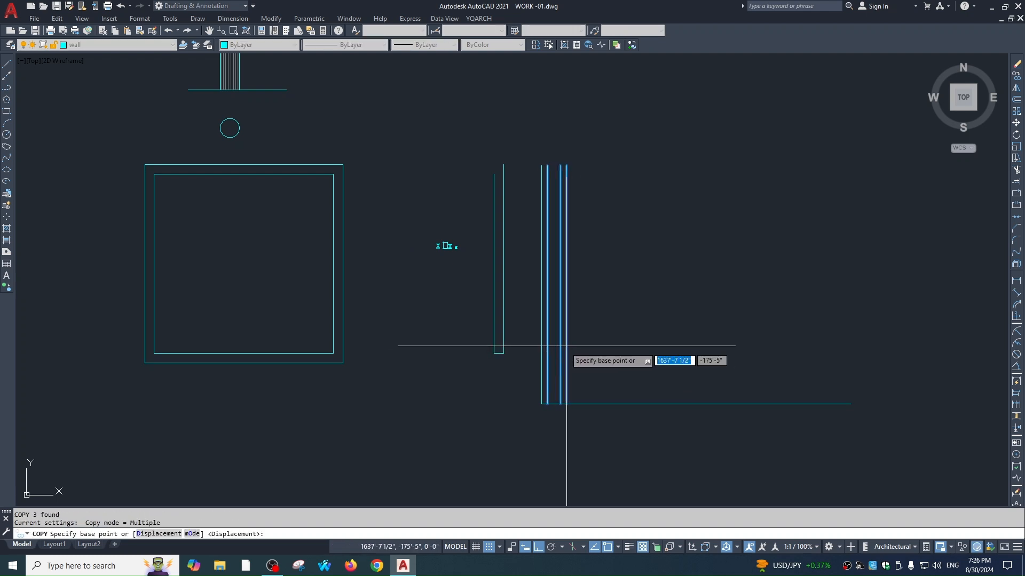
key("Escape")
left_click(567, 344)
left_click(566, 352)
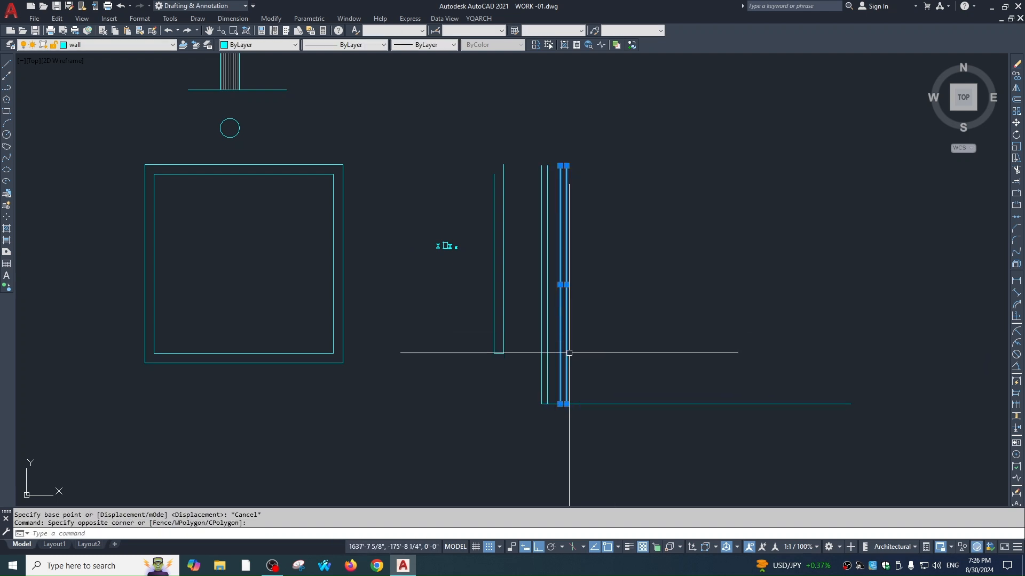
key("Escape")
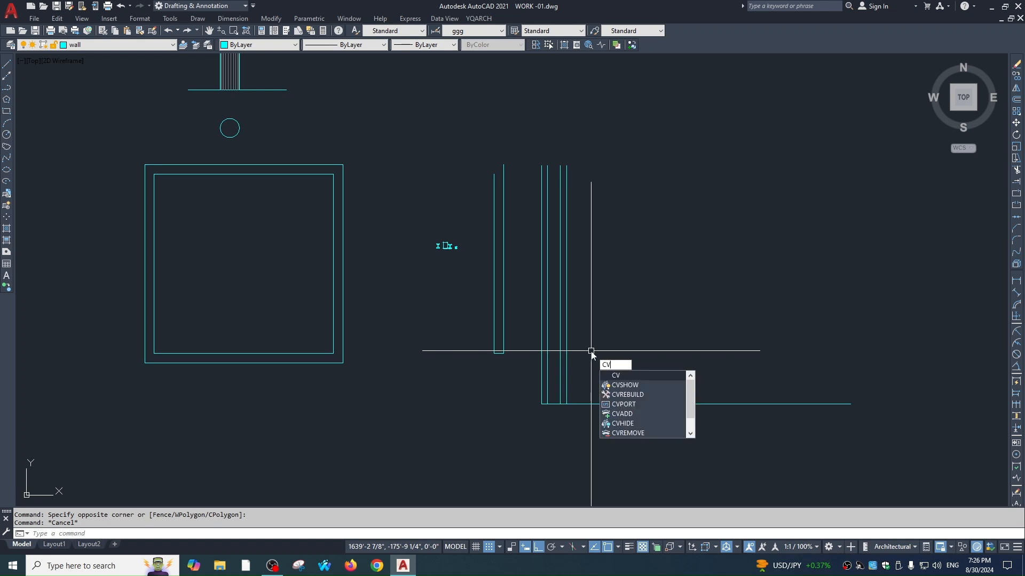
- Repeat the two offset vertical lines along the horizontal baseline until just past its end with YQArch dynamic copy (CV), spaced from the second line to the last
key("Return")
left_click(571, 341)
left_click(555, 346)
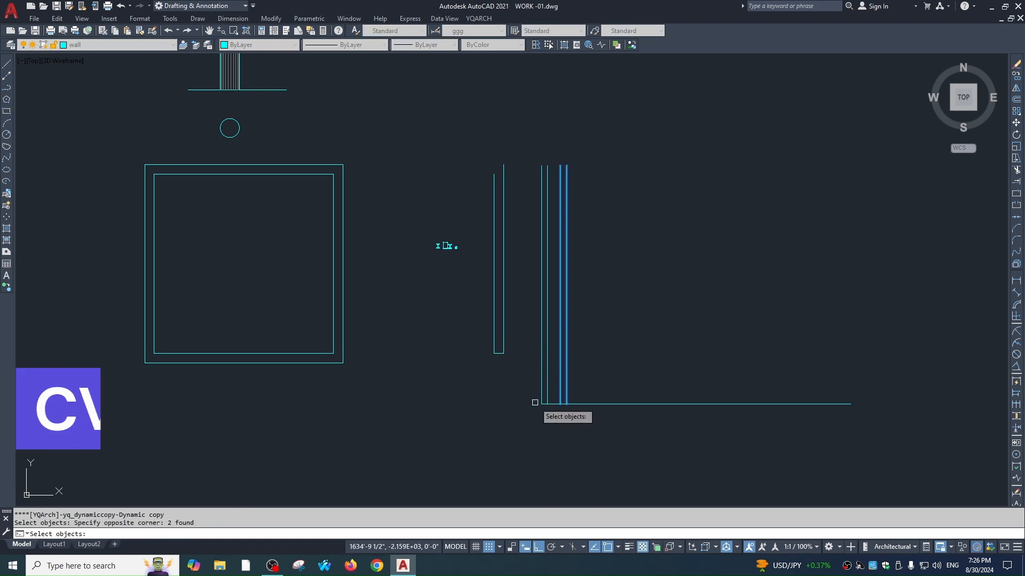
key("Return")
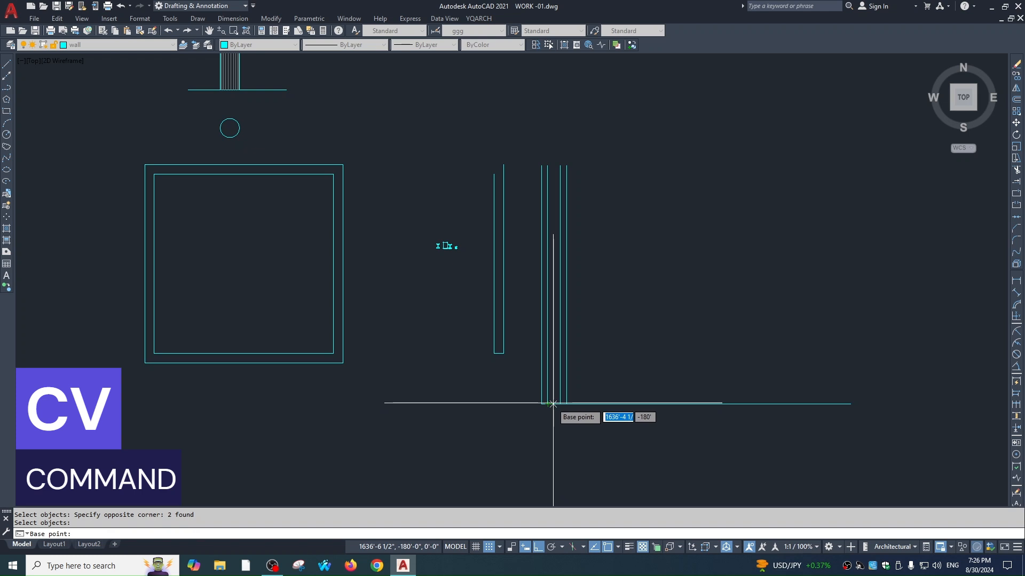
left_click(547, 404)
left_click(567, 406)
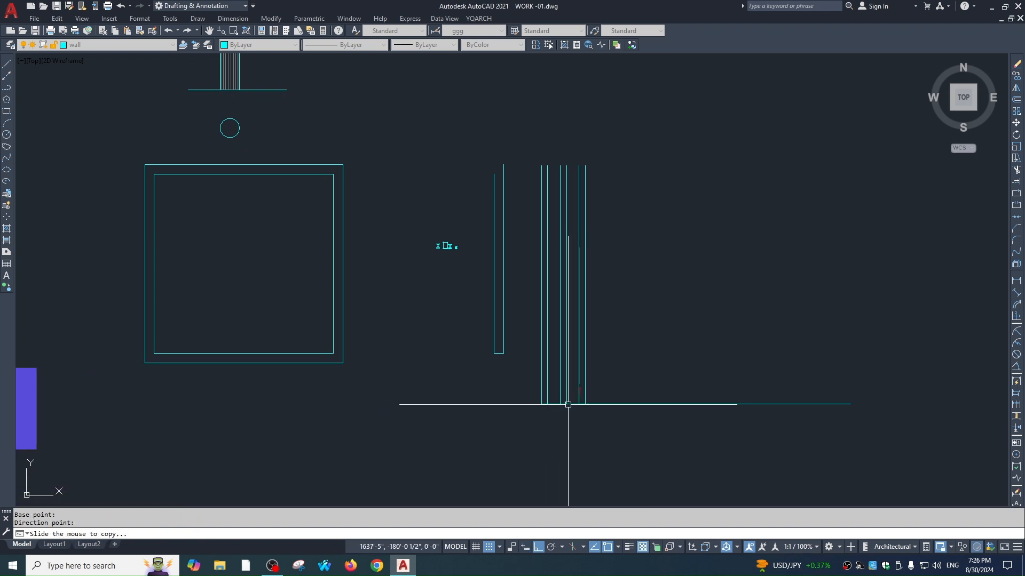
scroll(613, 418, "down", 2)
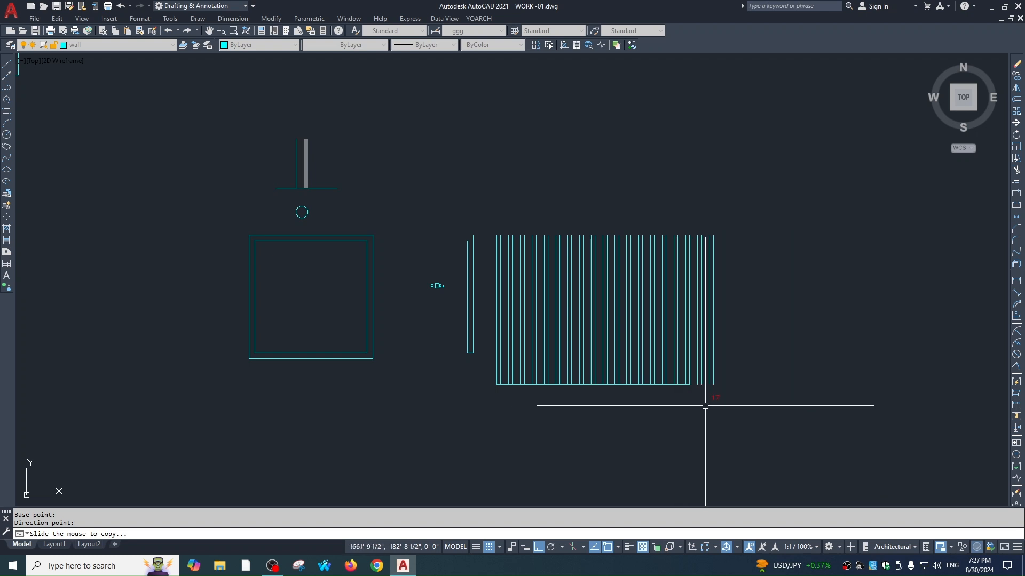
key("Escape")
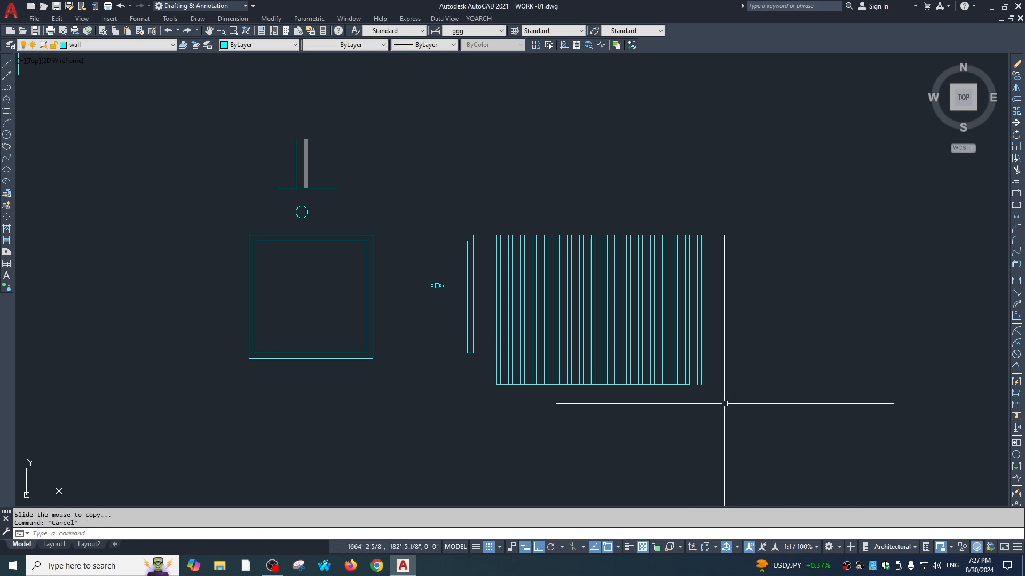
key("Escape")
- Copy the upper and left double lines of the square outline below the circle about 63 feet straight up
scroll(600, 281, "down", 2)
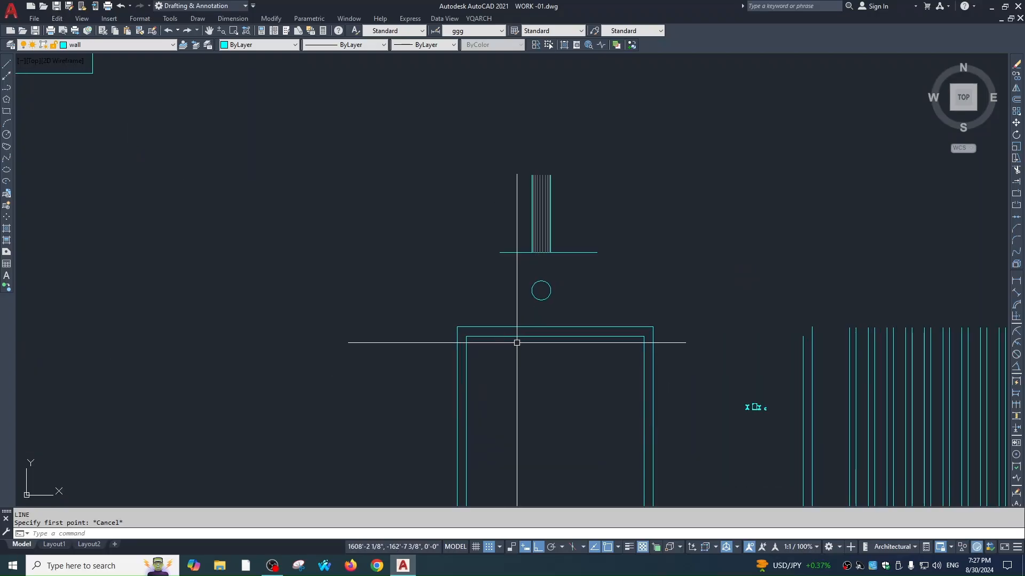
left_click(507, 318)
left_click(494, 357)
left_click(483, 370)
left_click(442, 379)
scroll(580, 369, "down", 6)
type("co")
left_click(558, 370)
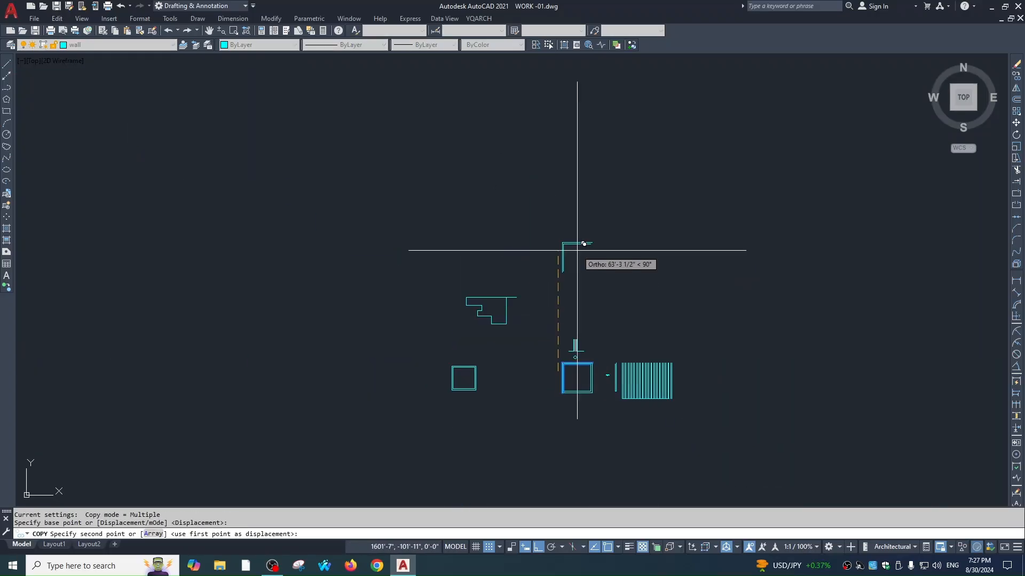
scroll(579, 250, "up", 2)
left_click(578, 251)
key("Escape")
scroll(577, 246, "up", 2)
left_click(581, 215)
left_click(574, 275)
left_click(562, 277)
key("Escape")
key("Escape")
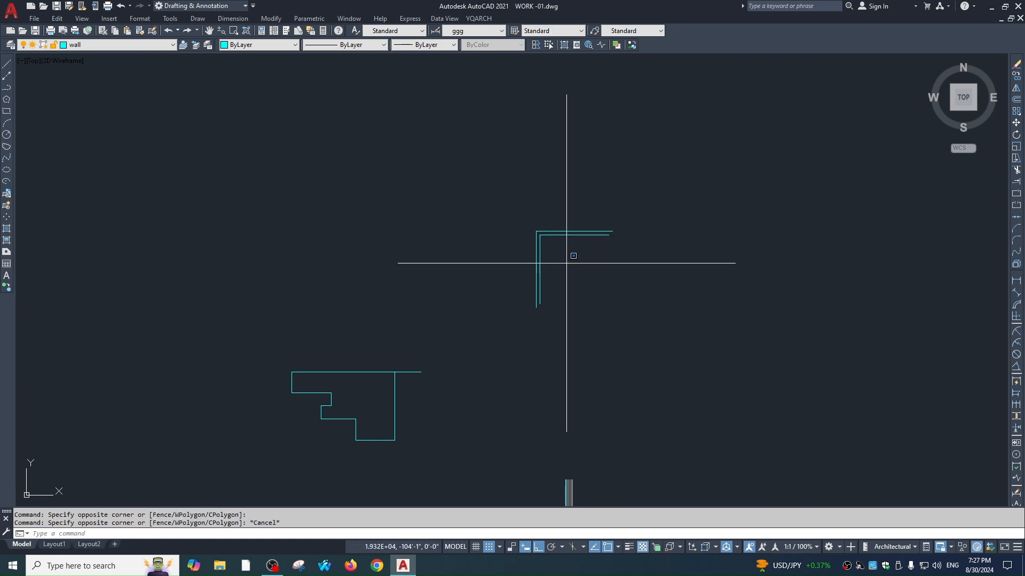
- Move the vertical line pair of the upper L-shaped copy down and to the left, clear of the horizontal pair
left_click(567, 263)
left_click(515, 285)
type("m")
left_click(600, 293)
left_click(599, 333)
left_click(589, 304)
left_click(528, 323)
type("m")
left_click(592, 327)
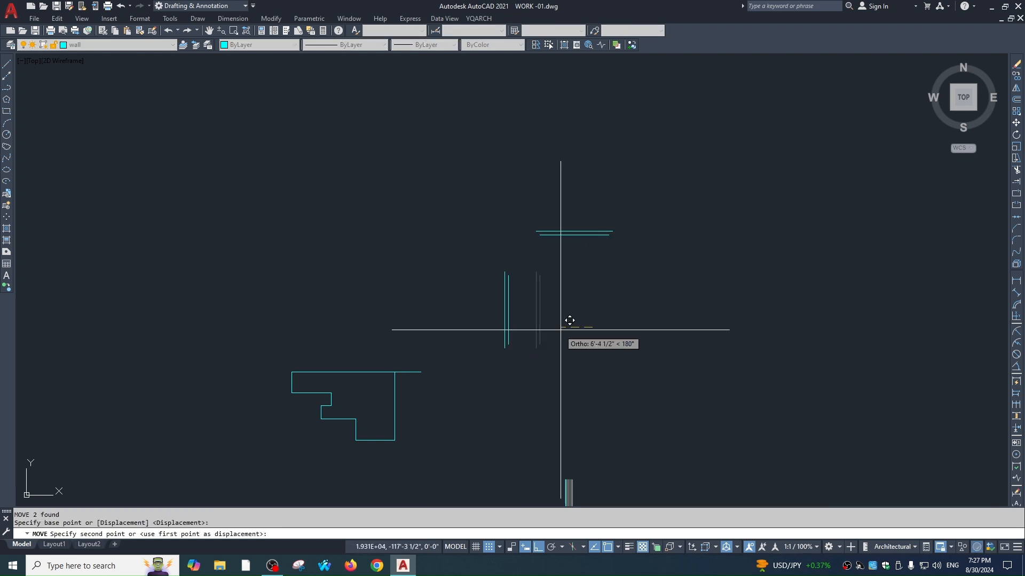
left_click(548, 327)
- Copy the horizontal line pair a short distance straight up to make a group of four lines
scroll(538, 247, "up", 2)
left_click(592, 196)
left_click(560, 294)
type("co")
left_click(560, 318)
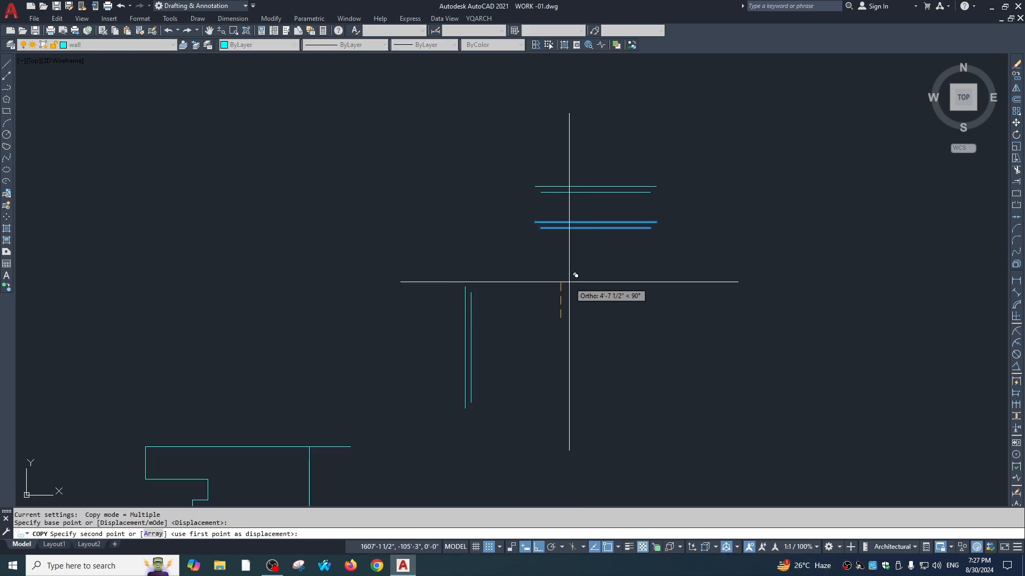
left_click(562, 295)
key("Escape")
- Copy the separated vertical line pair a short distance to the right to make a group of four lines
left_click(535, 298)
left_click(461, 336)
type("co")
left_click(520, 342)
left_click(540, 344)
key("Escape")
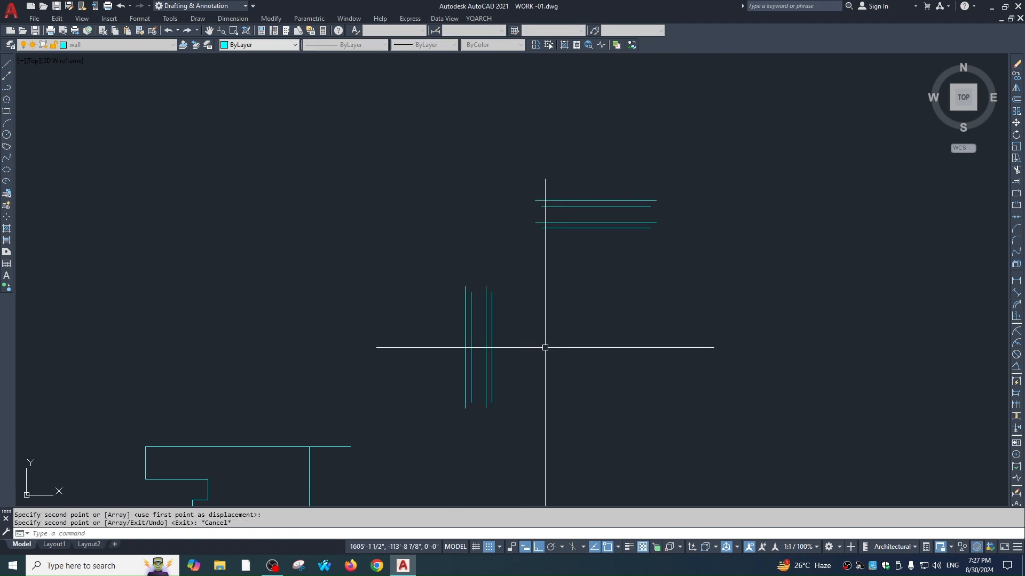
middle_click_drag(638, 348, 696, 344)
key("Escape")
scroll(610, 216, "up", 2)
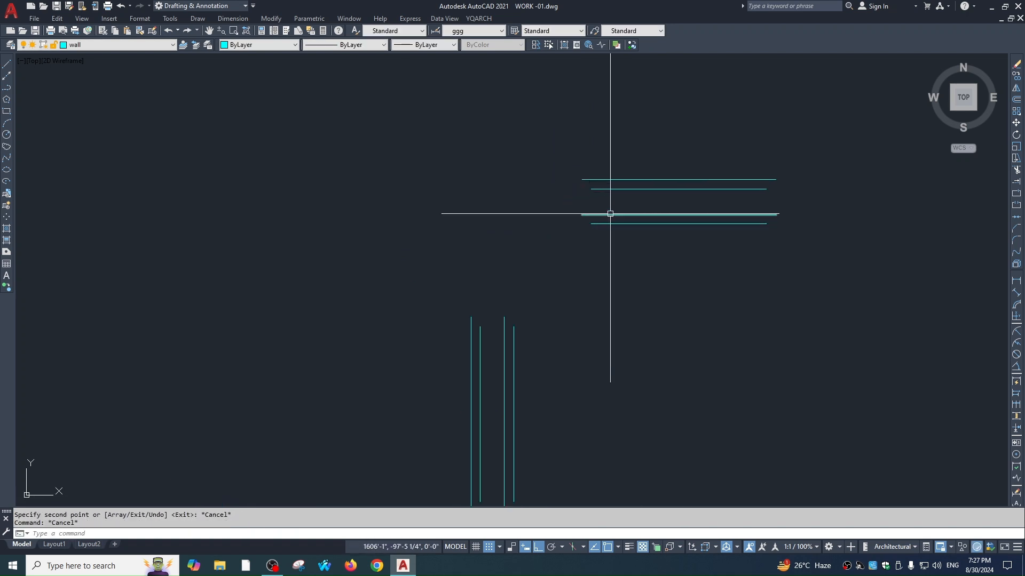
middle_click_drag(629, 272, 671, 278)
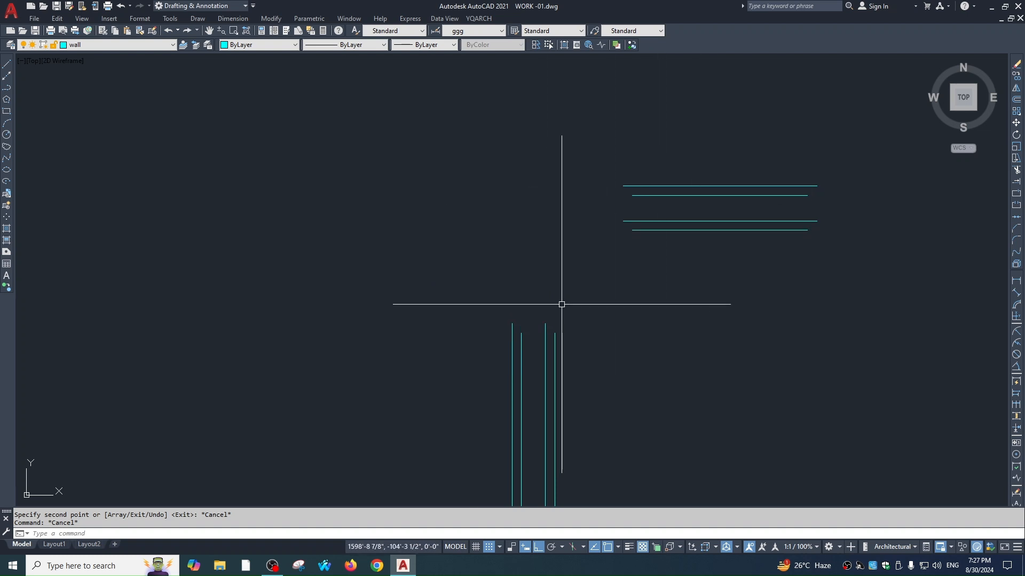
scroll(563, 304, "down", 2)
scroll(573, 232, "down", 2)
key("Escape")
middle_click_drag(571, 304, 586, 259)
scroll(616, 125, "up", 2)
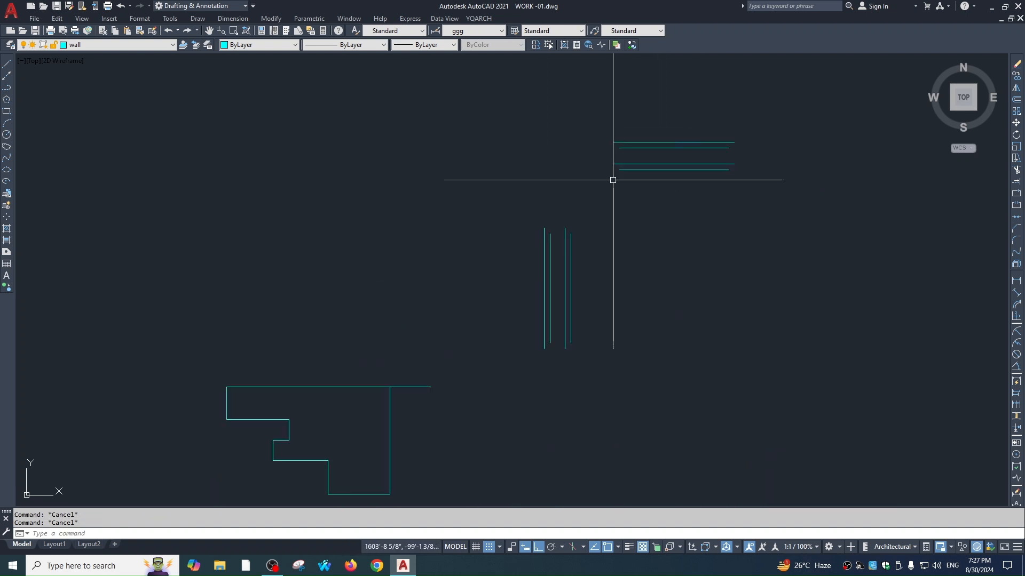
middle_click_drag(612, 200, 609, 244)
type("f")
key("Return")
left_click(628, 213)
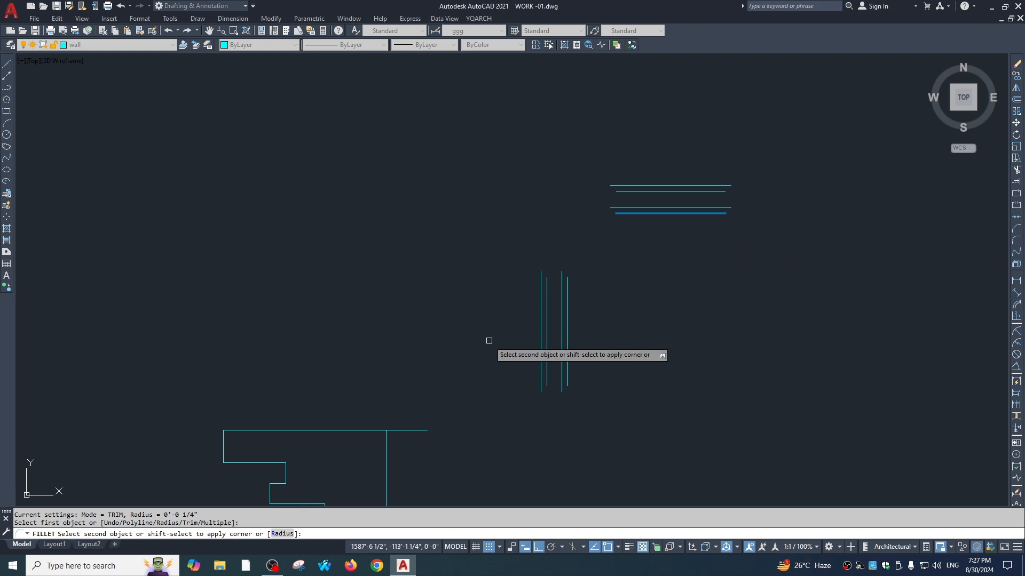
key("Escape")
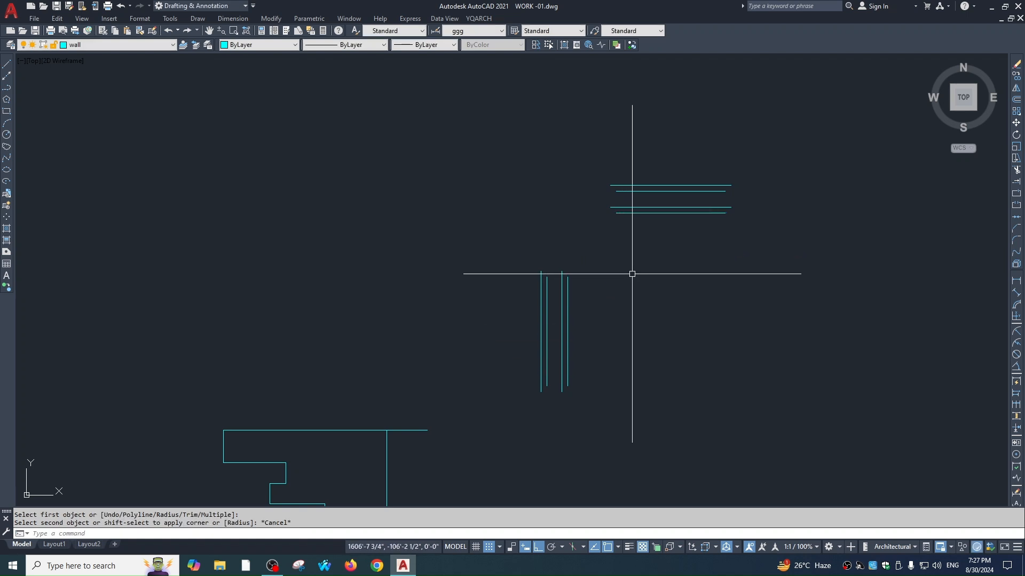
- Fillet the four horizontal lines with the four vertical lines as two groups, using the YQArch line-group fillet command
key("Return")
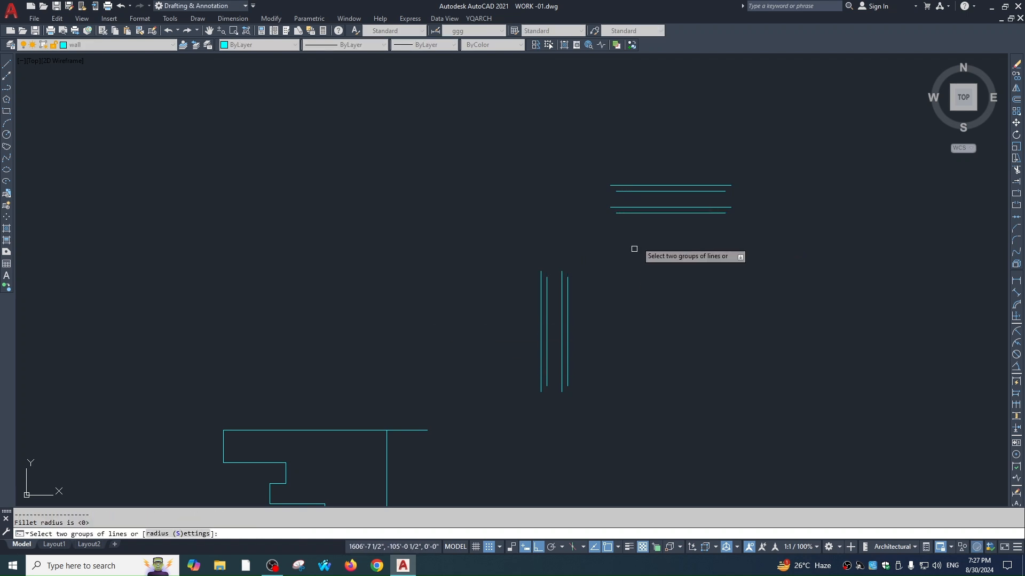
left_click(661, 169)
left_click(662, 218)
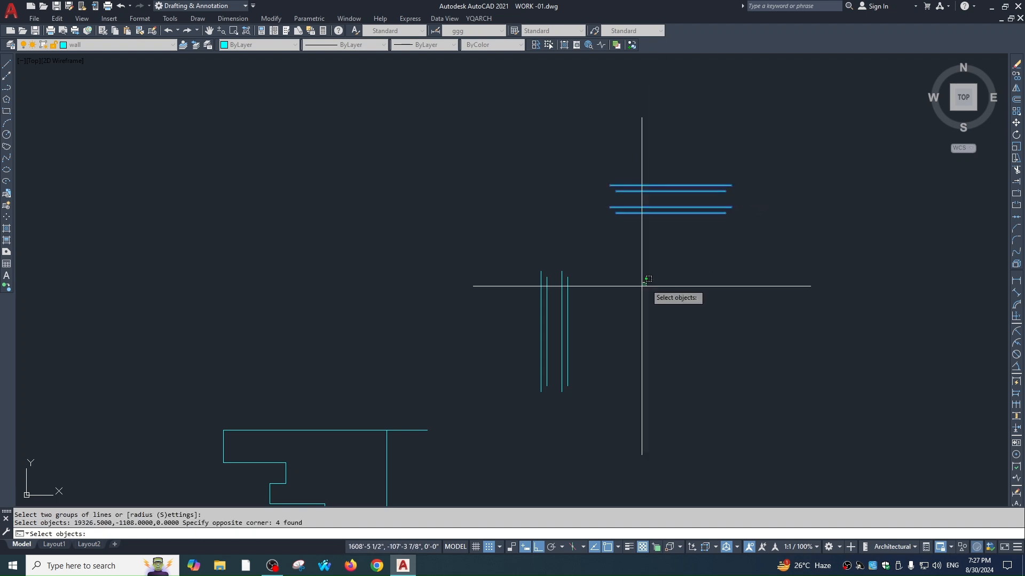
left_click(642, 286)
left_click(455, 304)
key("Return")
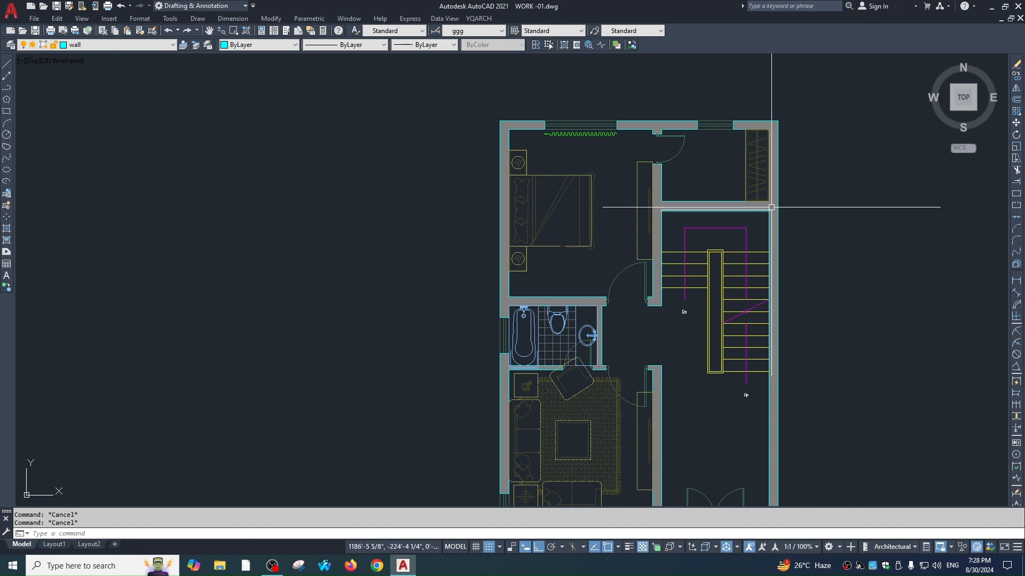
- Stretch the left inner corner on the upper side of the wall above the staircase up by 1/2 inch
scroll(598, 194, "up", 5)
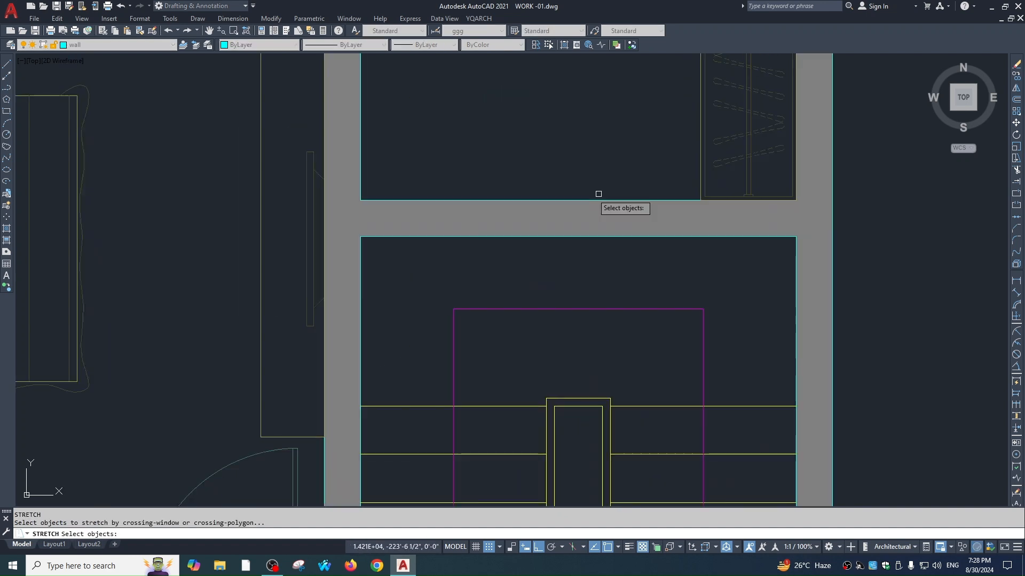
left_click(392, 180)
left_click(350, 210)
key("space")
left_click(408, 174)
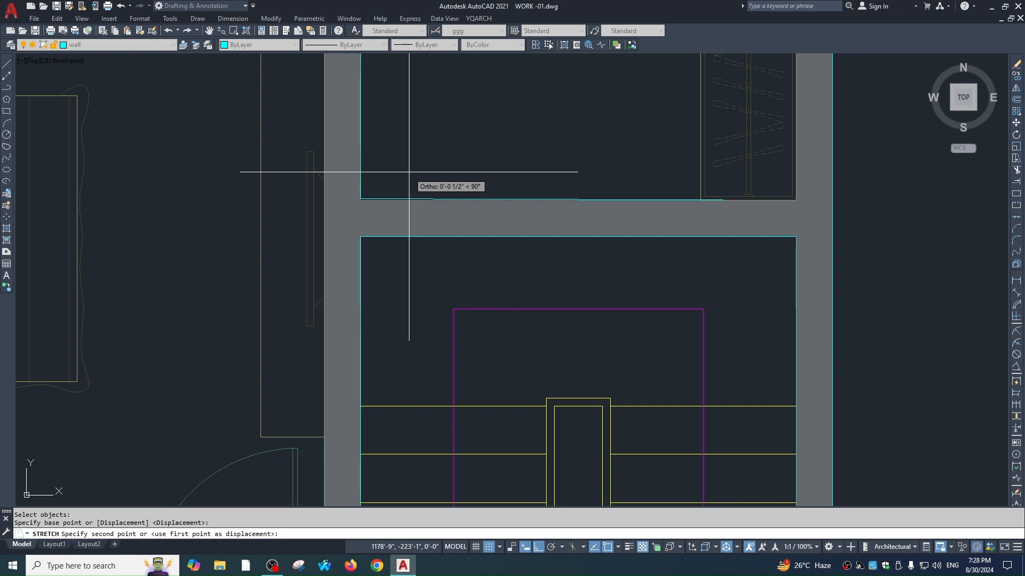
key("Escape")
- Stretch the left inner corner on the underside of the wall above the staircase 1/2 inch to the right, with snap turned off
scroll(416, 190, "down", 3)
scroll(531, 166, "up", 3)
key("space")
left_click(537, 167)
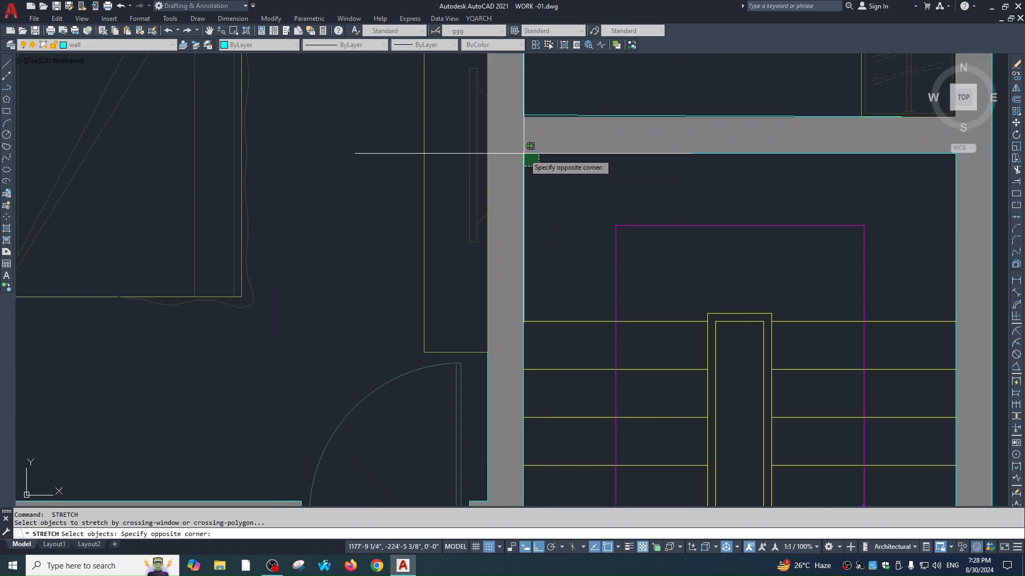
left_click(520, 150)
key("space")
scroll(537, 168, "up", 2)
left_click(540, 173)
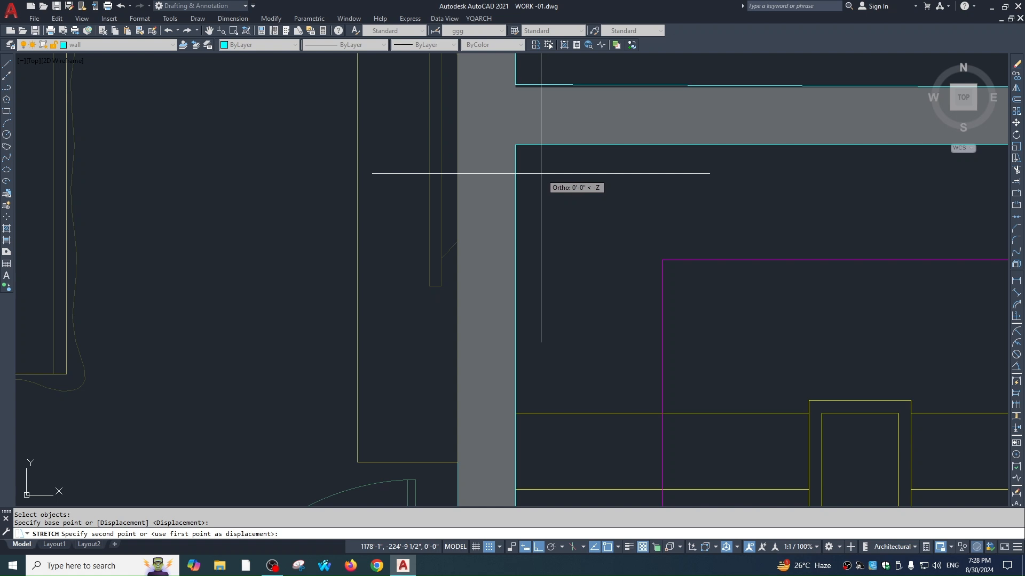
key("F9")
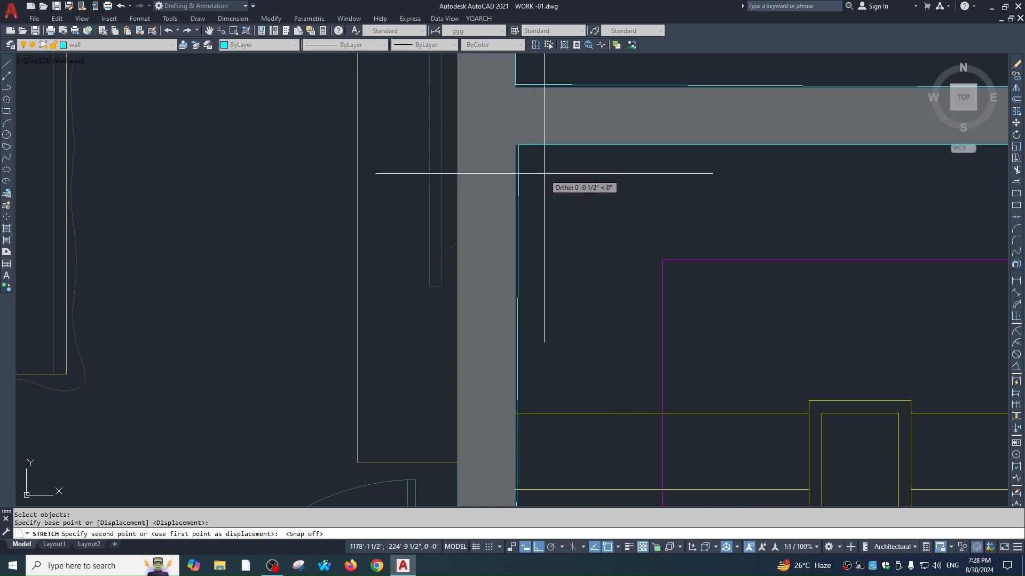
left_click(544, 173)
key("Escape")
- Stretch the left inner corner above the bathroom's upper wall slightly upward so the wall line is no longer level
scroll(545, 176, "down", 2)
middle_click_drag(546, 187, 623, 167)
scroll(623, 167, "down", 6)
scroll(463, 227, "up", 6)
key("space")
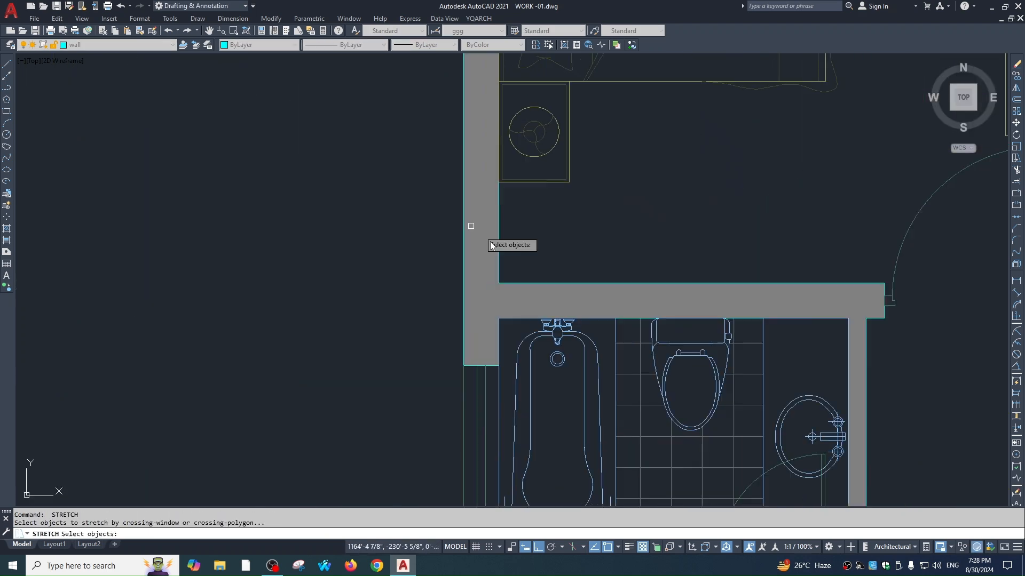
left_click(505, 271)
left_click(497, 288)
key("space")
left_click(541, 248)
left_click(541, 245)
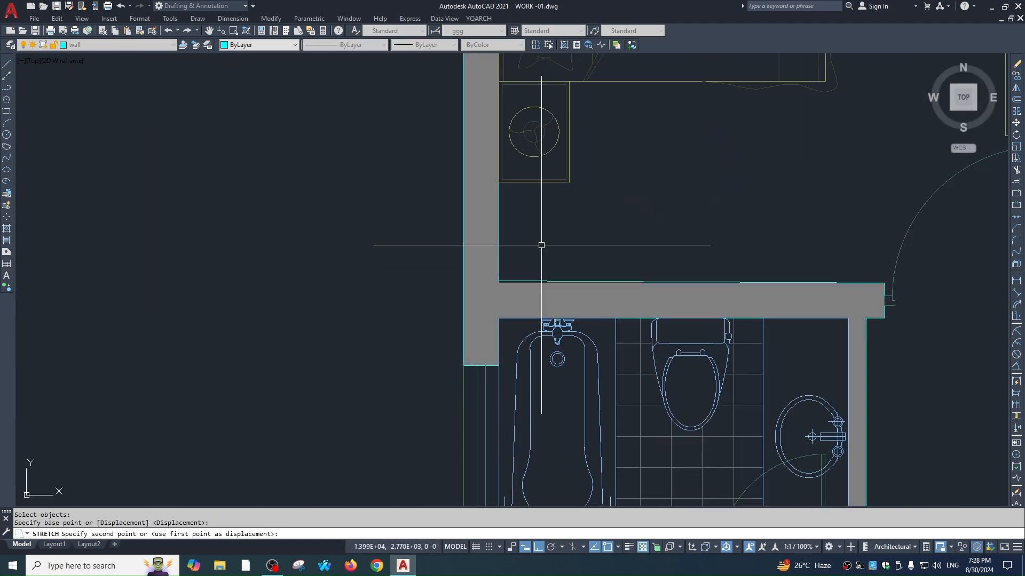
key("Escape")
- Search the whole floor plan for non-orthogonal lines with the YQArch BPX command
scroll(546, 242, "down", 7)
middle_click_drag(620, 247, 595, 253)
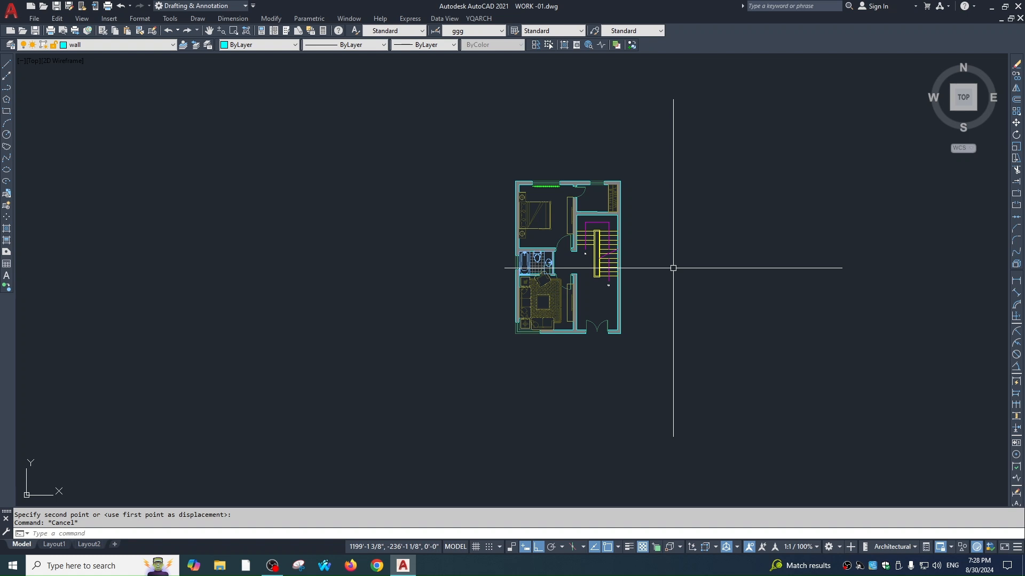
type("x")
key("Return")
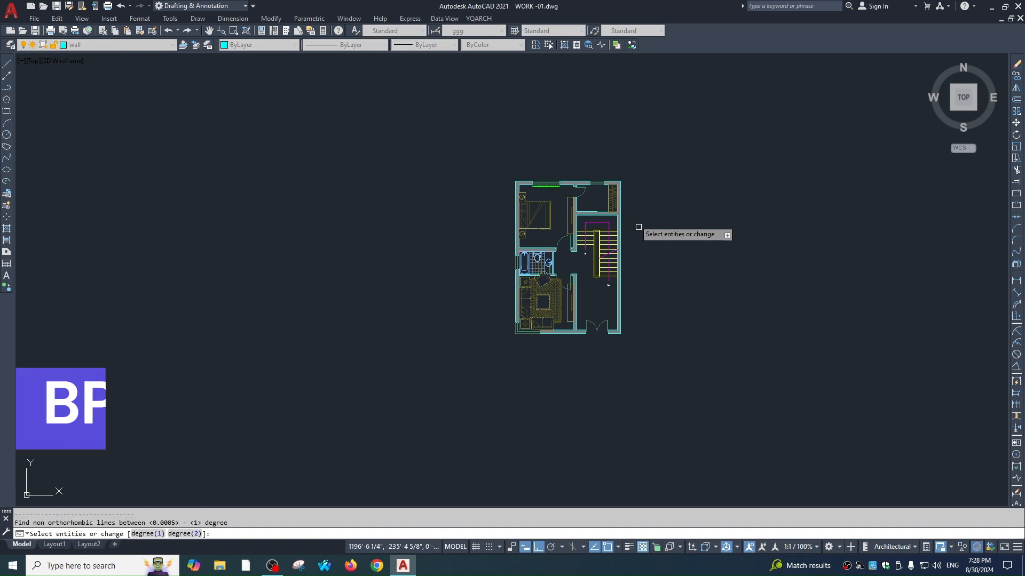
left_click(672, 160)
left_click(239, 494)
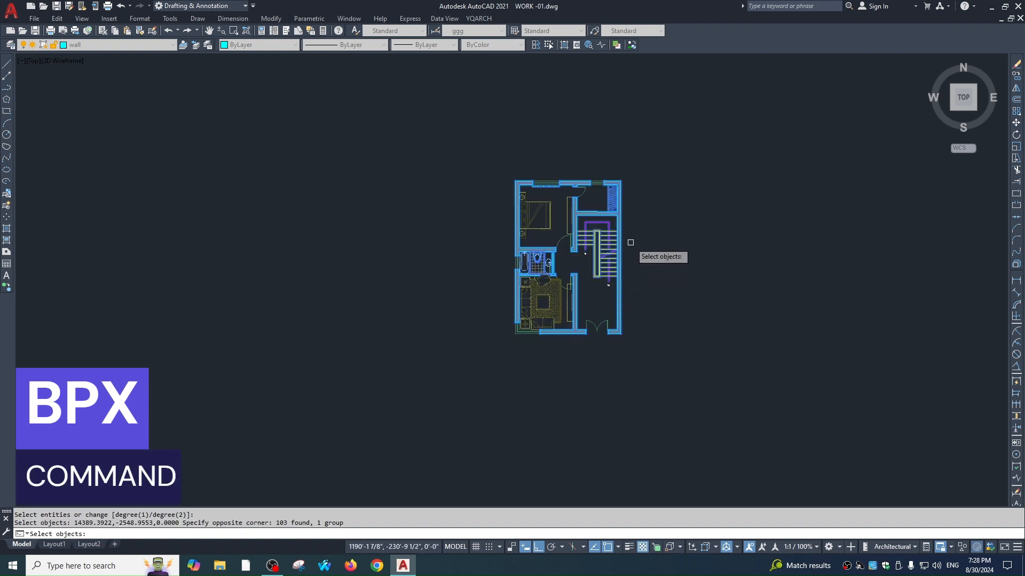
key("Return")
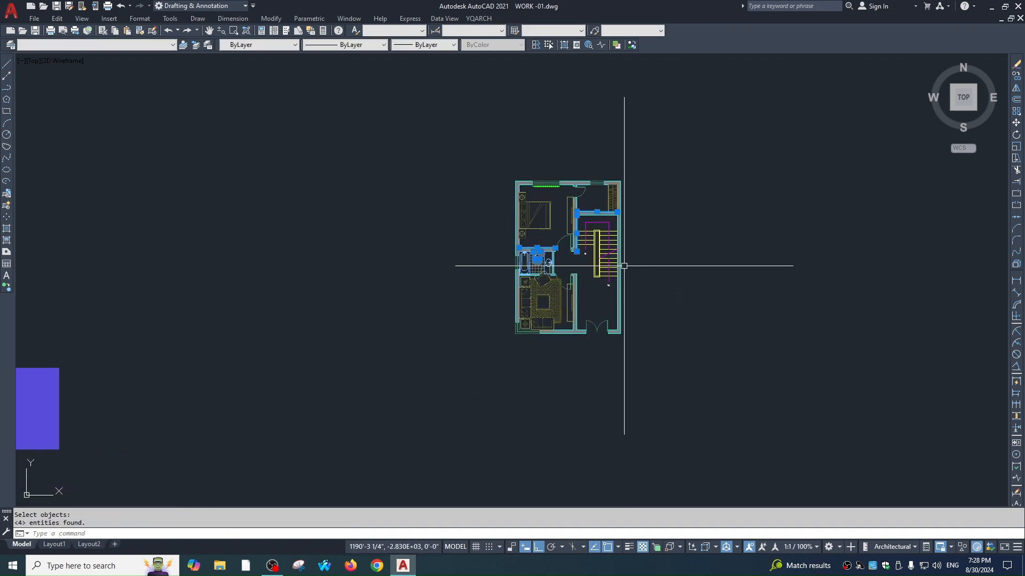
- Color the found non-orthogonal lines in the bedroom, bathroom and staircase area red and clear the selection
scroll(574, 225, "up", 5)
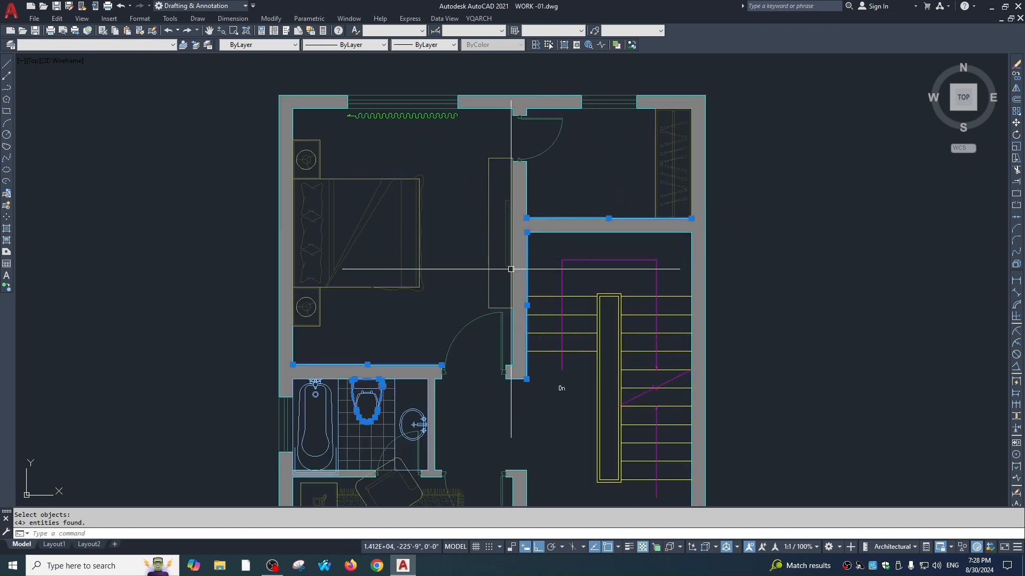
middle_click_drag(511, 319, 540, 276)
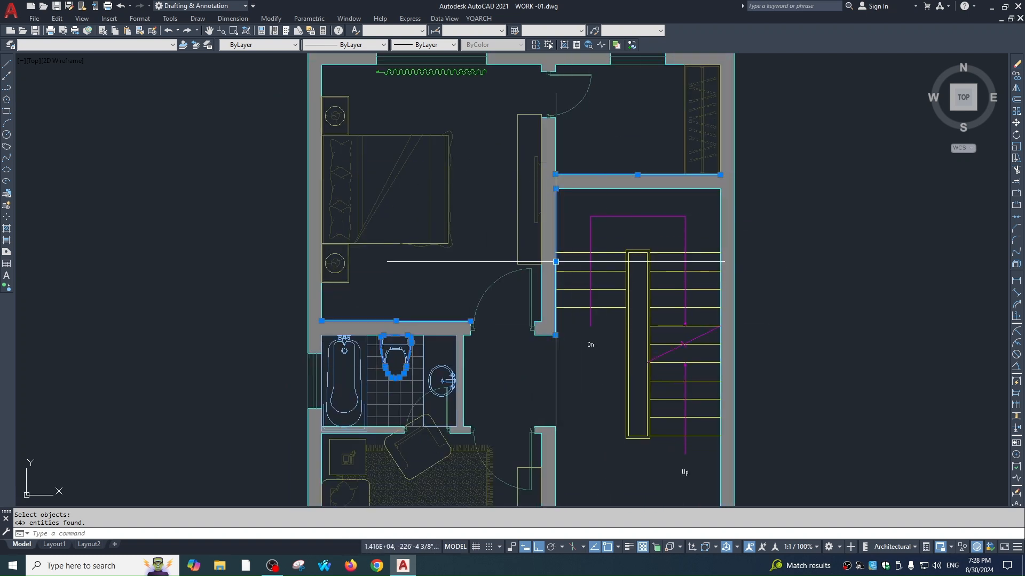
scroll(344, 336, "up", 2)
middle_click_drag(489, 322, 540, 257)
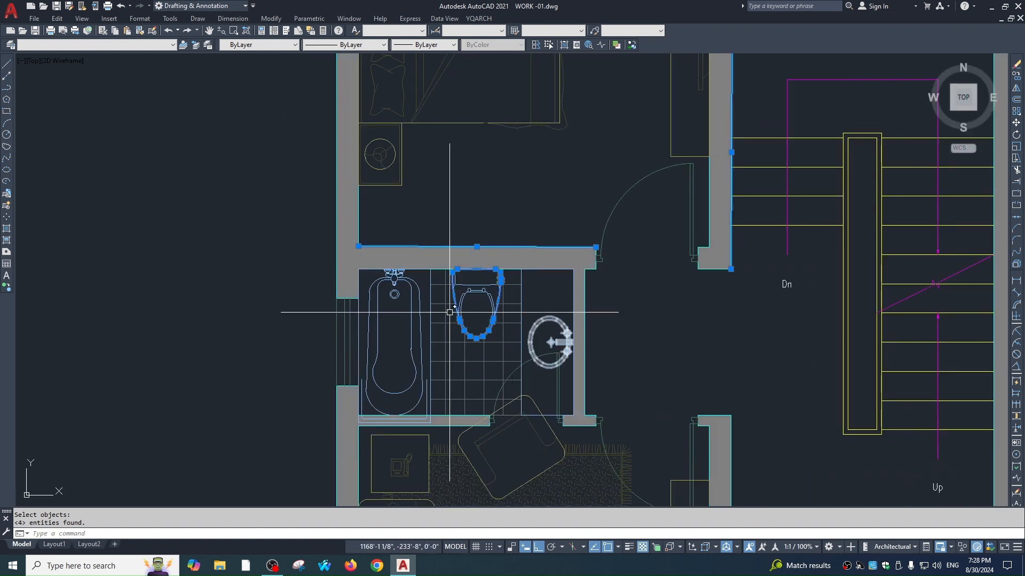
middle_click_drag(512, 237, 511, 253)
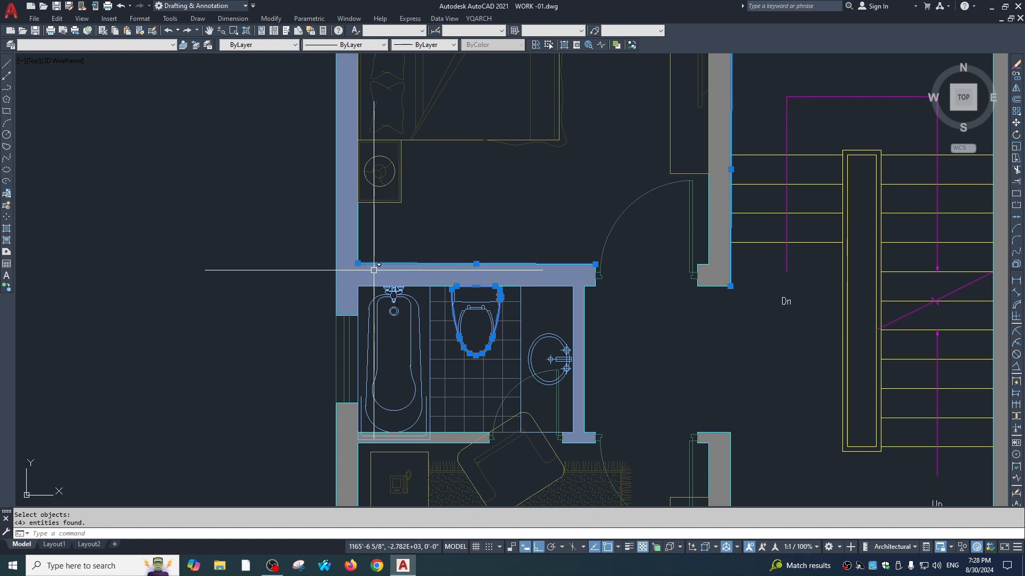
middle_click_drag(735, 175, 561, 262)
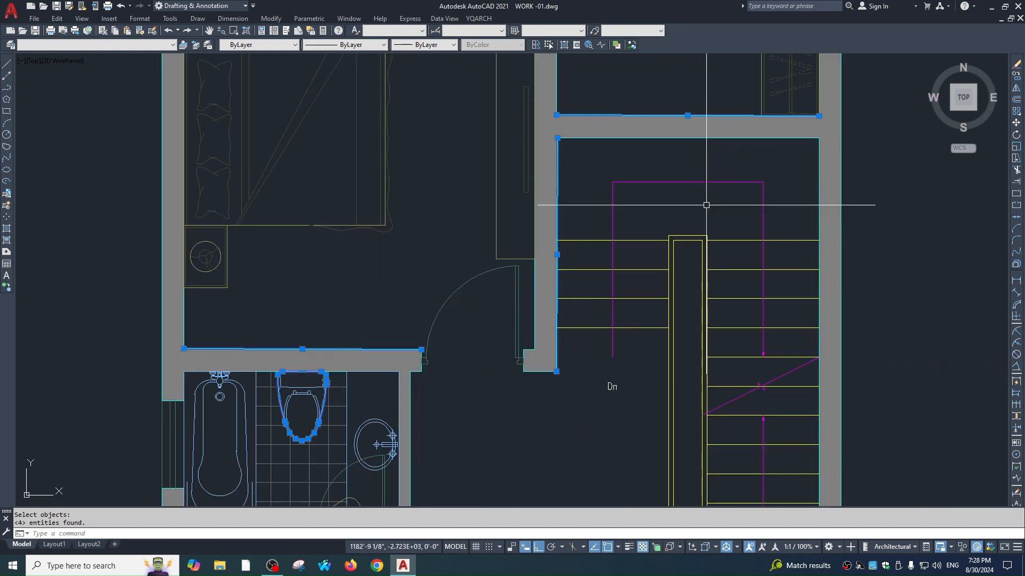
scroll(561, 238, "down", 2)
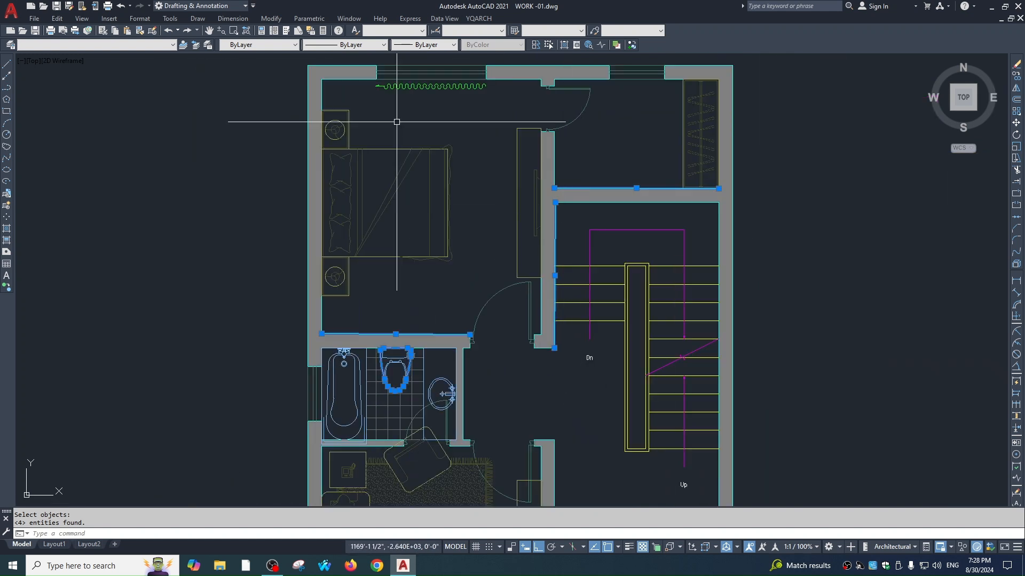
left_click(261, 45)
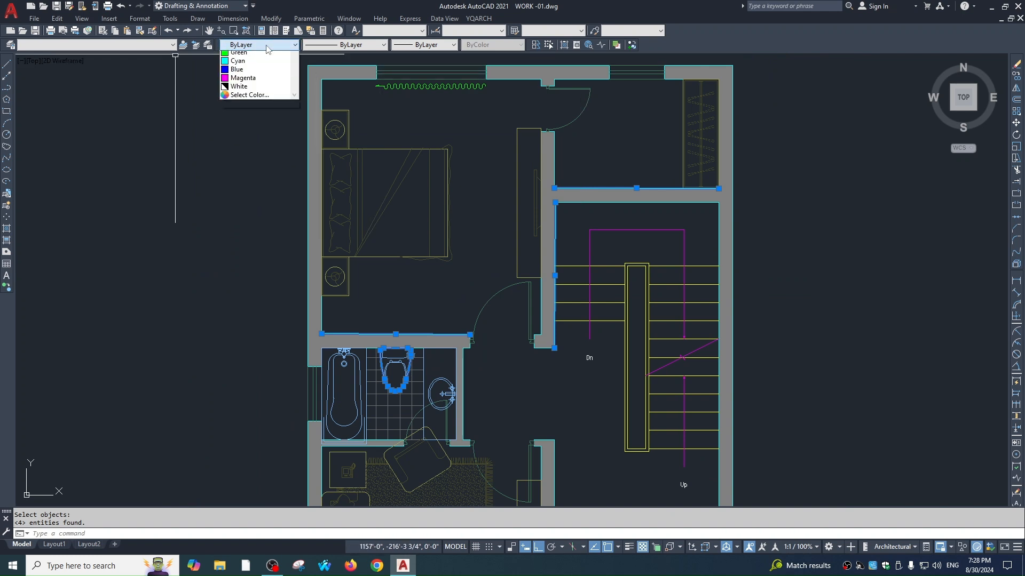
left_click(242, 70)
key("Escape")
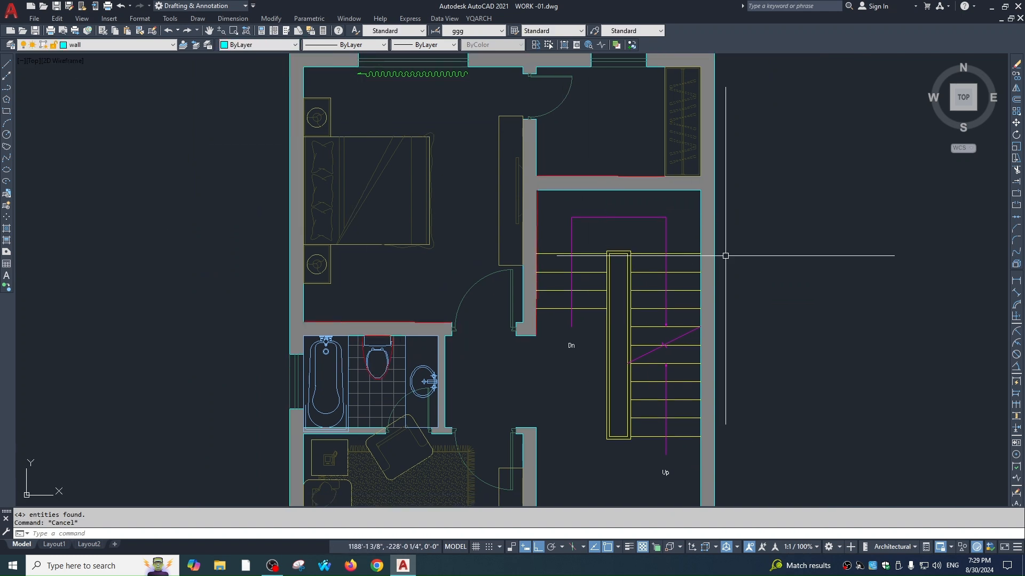
- Straighten the red wall lines beside and above the staircase with the YQArch oblique correction command XGZ
scroll(549, 222, "up", 2)
scroll(639, 217, "down", 4)
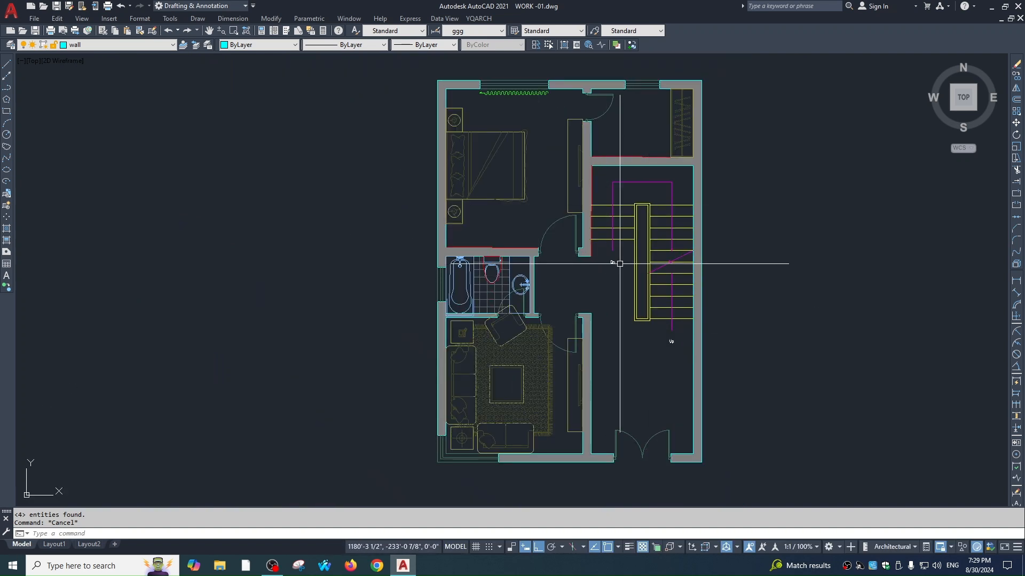
scroll(621, 210, "up", 6)
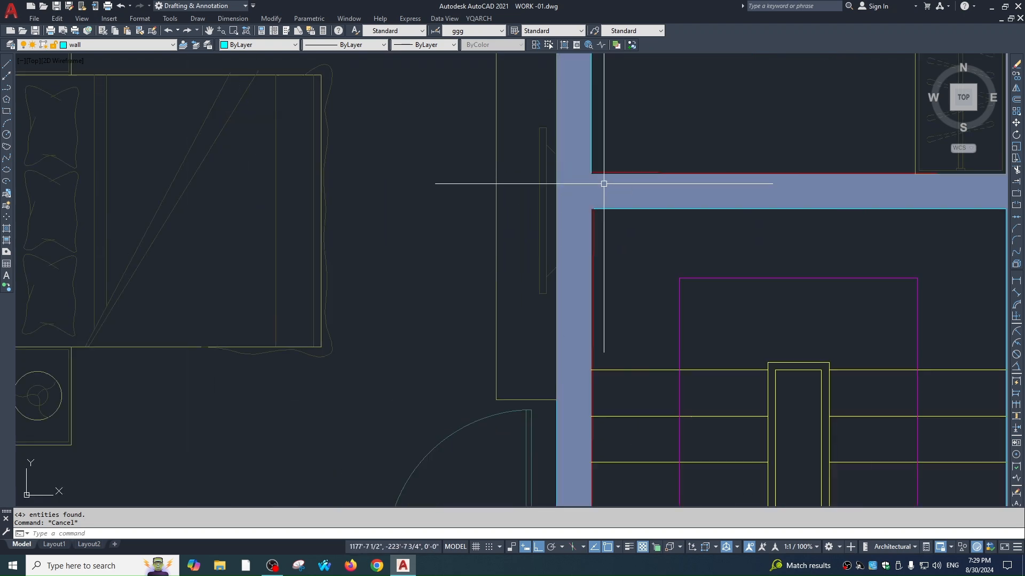
scroll(621, 209, "down", 4)
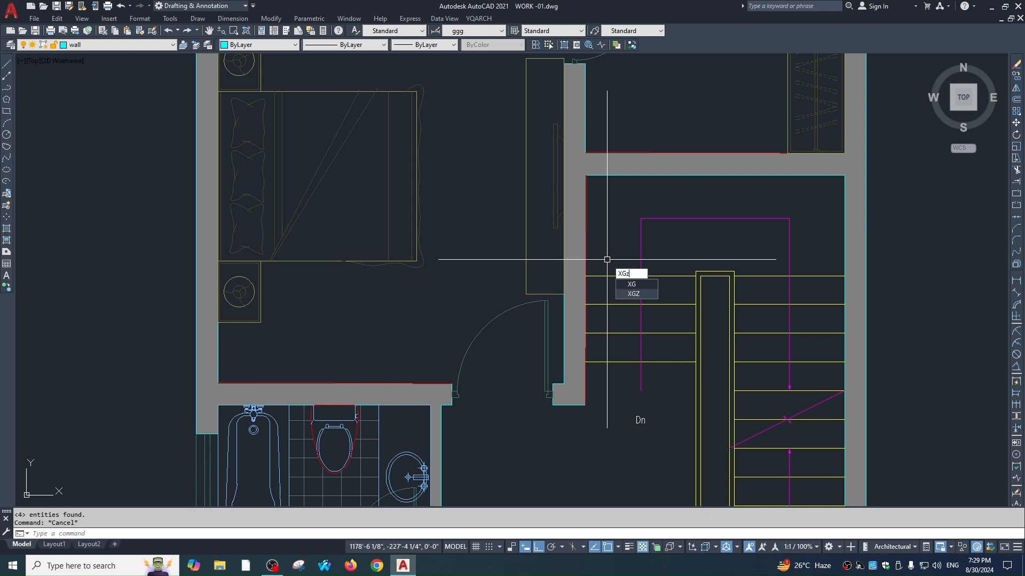
key("Return")
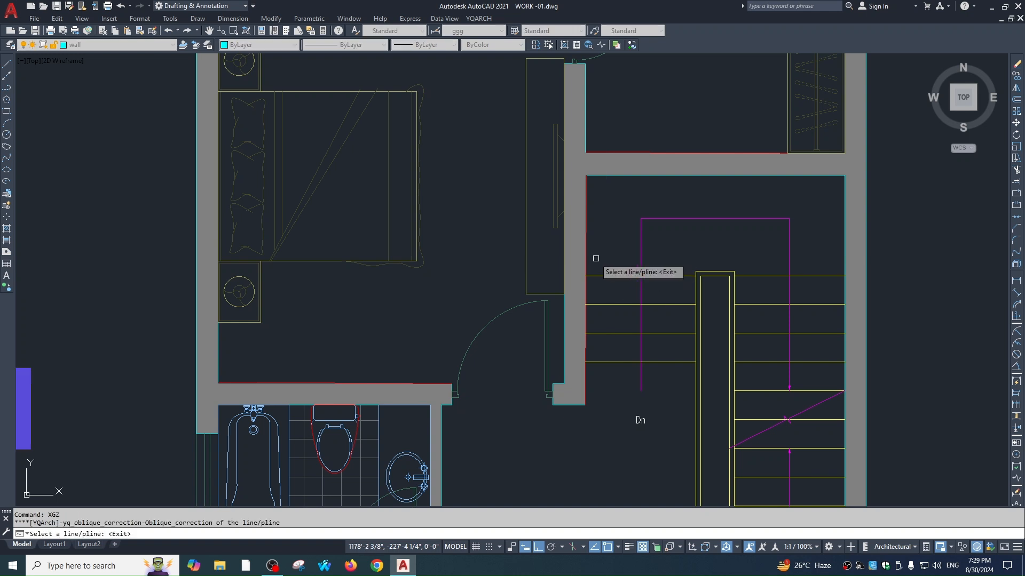
left_click(585, 400)
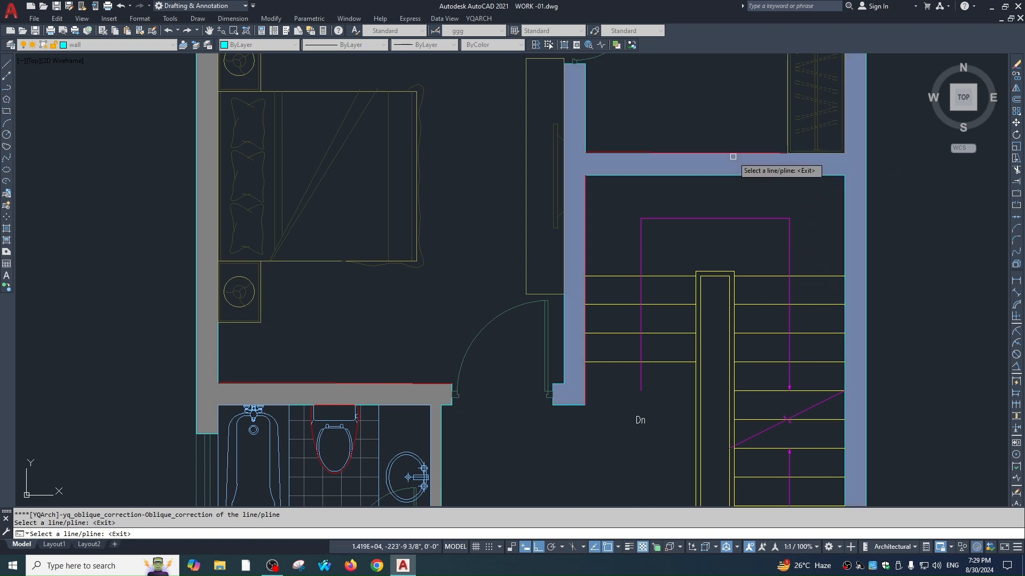
left_click(781, 152)
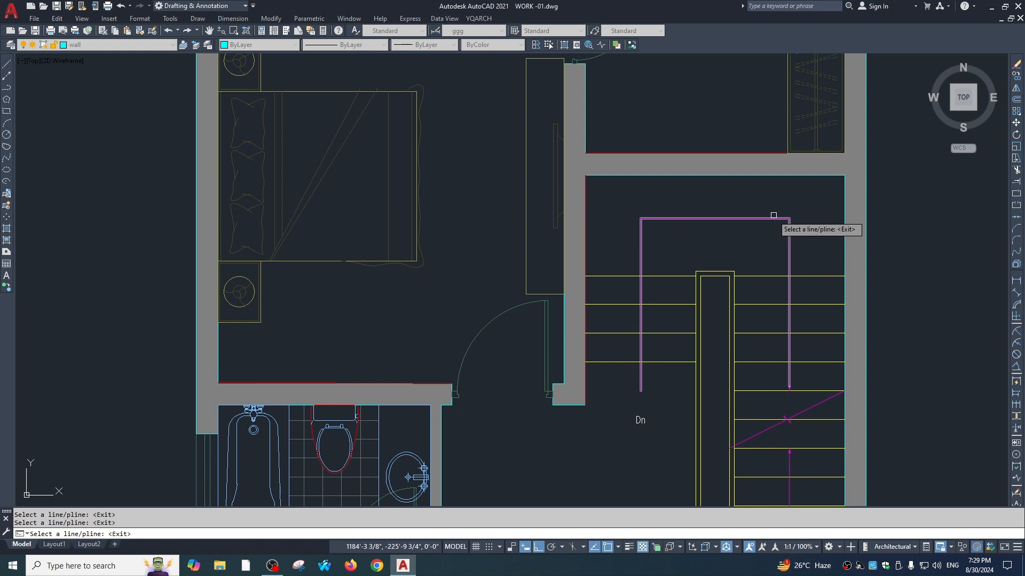
- Straighten the red line on the upper side of the bathroom's upper wall and end the oblique correction
scroll(593, 154, "up", 8)
scroll(540, 143, "up", 4)
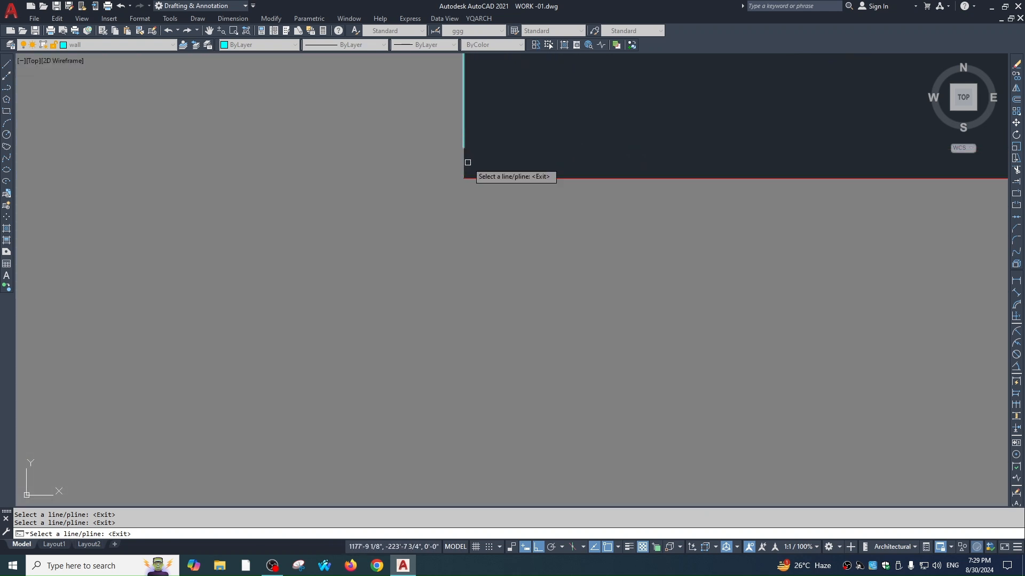
scroll(606, 223, "down", 5)
scroll(607, 223, "down", 5)
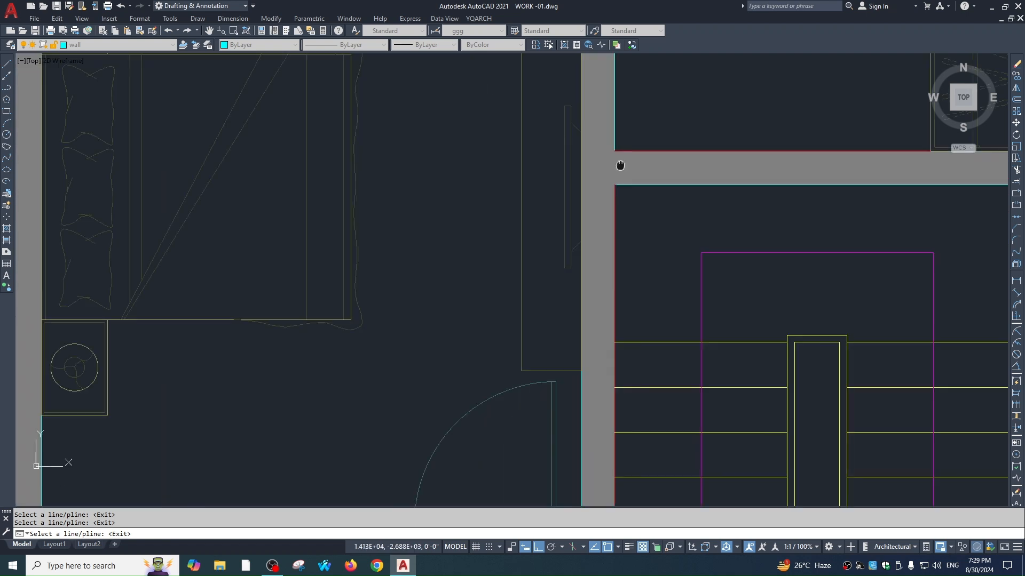
scroll(620, 234, "up", 6)
scroll(646, 227, "up", 6)
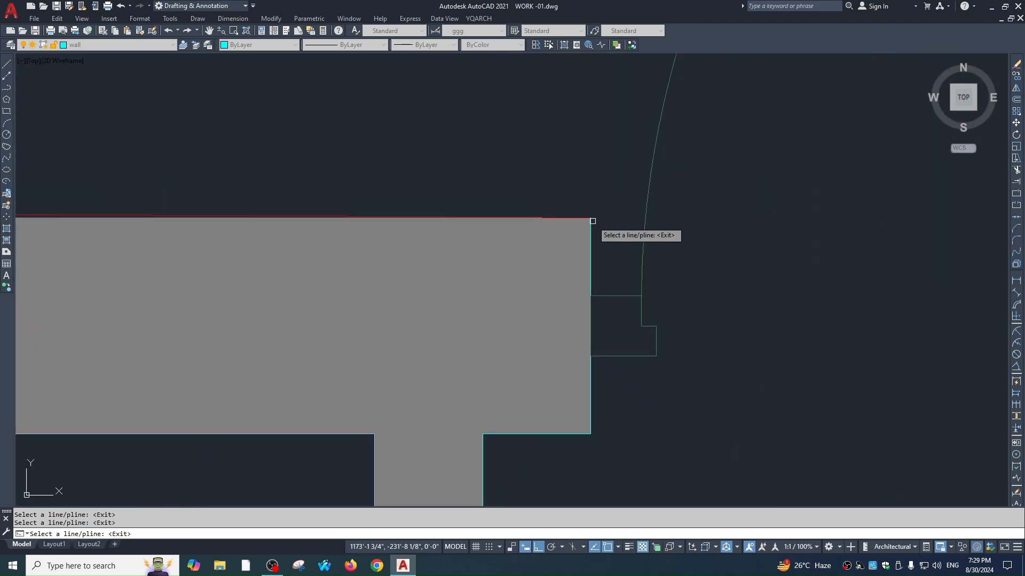
scroll(667, 232, "down", 4)
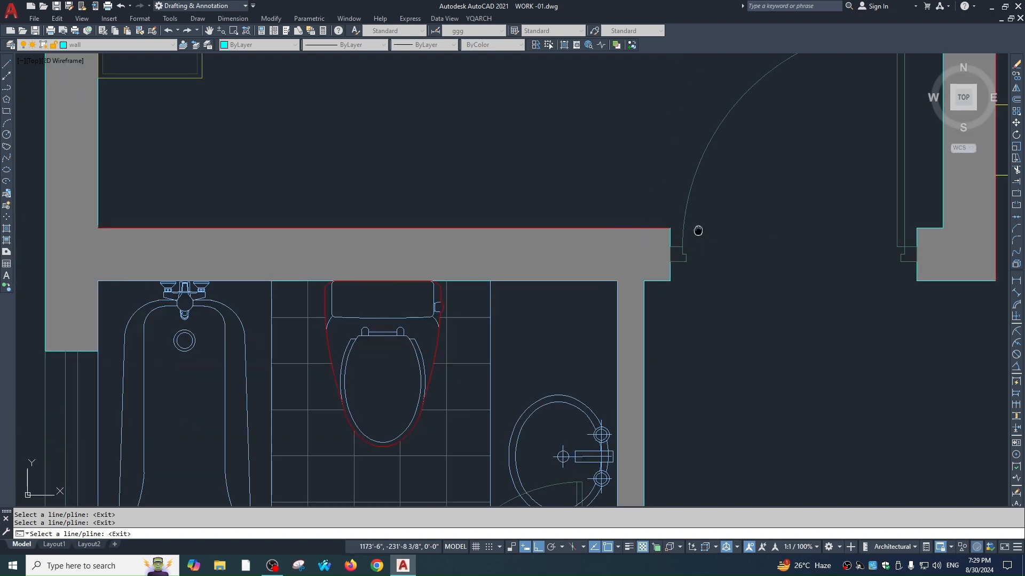
scroll(547, 229, "up", 8)
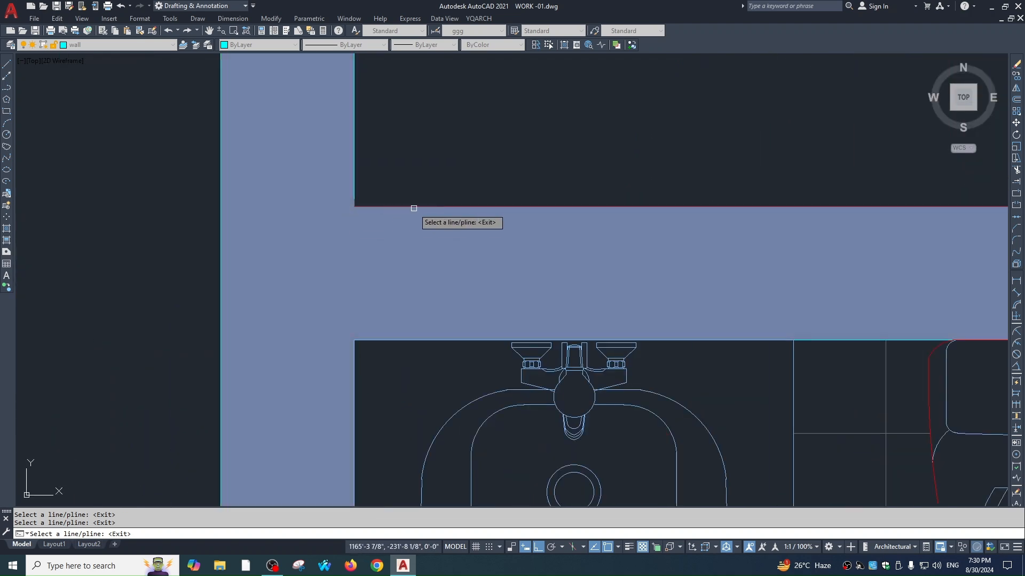
scroll(508, 243, "down", 10)
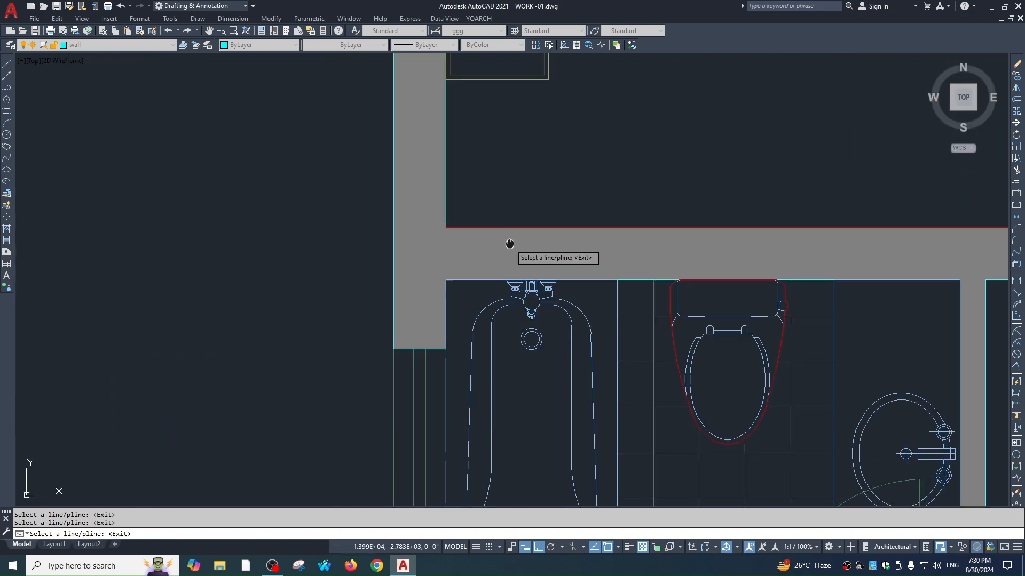
scroll(634, 281, "down", 2)
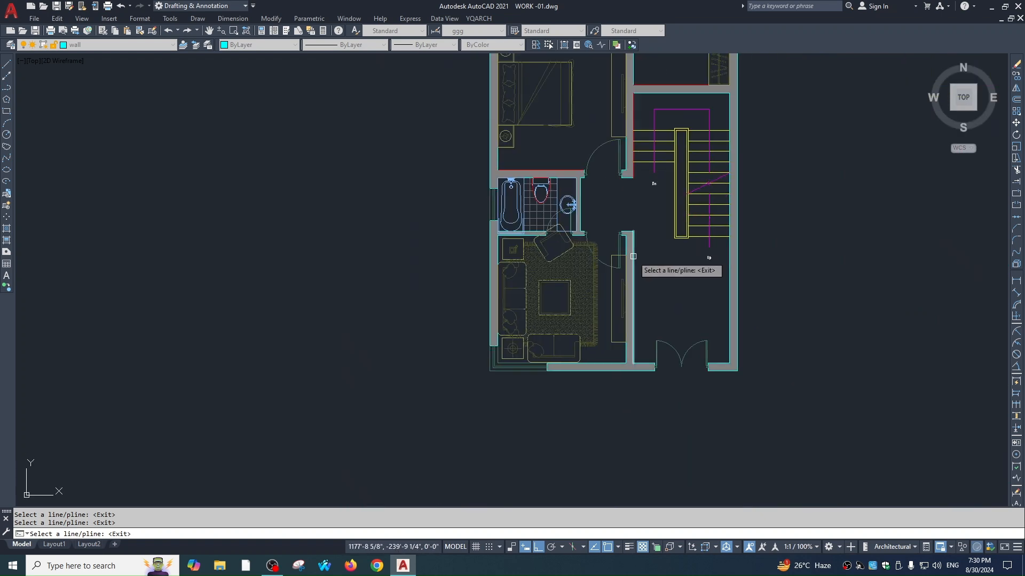
key("Escape")
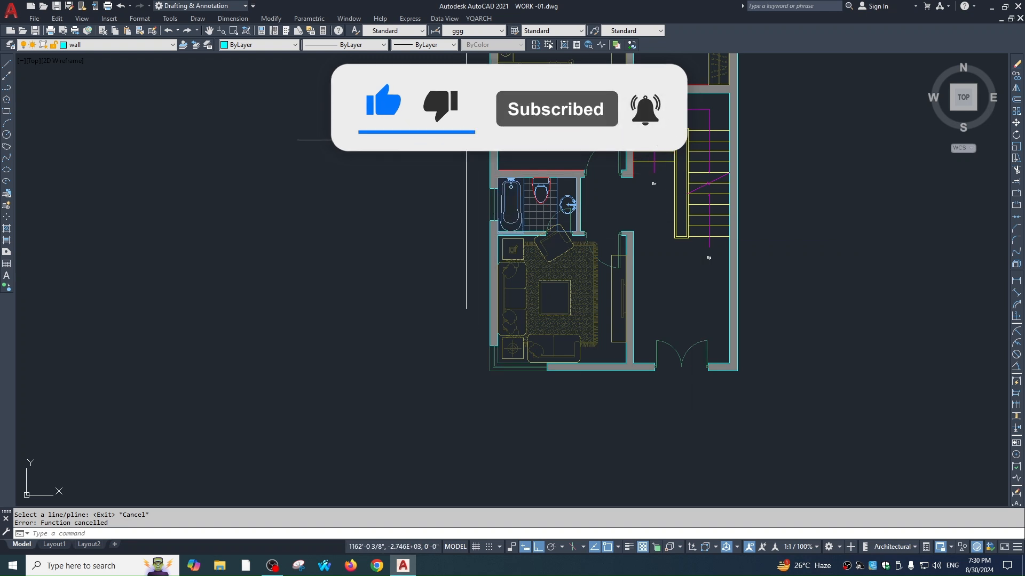
- Browse the YQArch add-on's command categories, including its indexer symbols
left_click(473, 19)
mouse_move(567, 114)
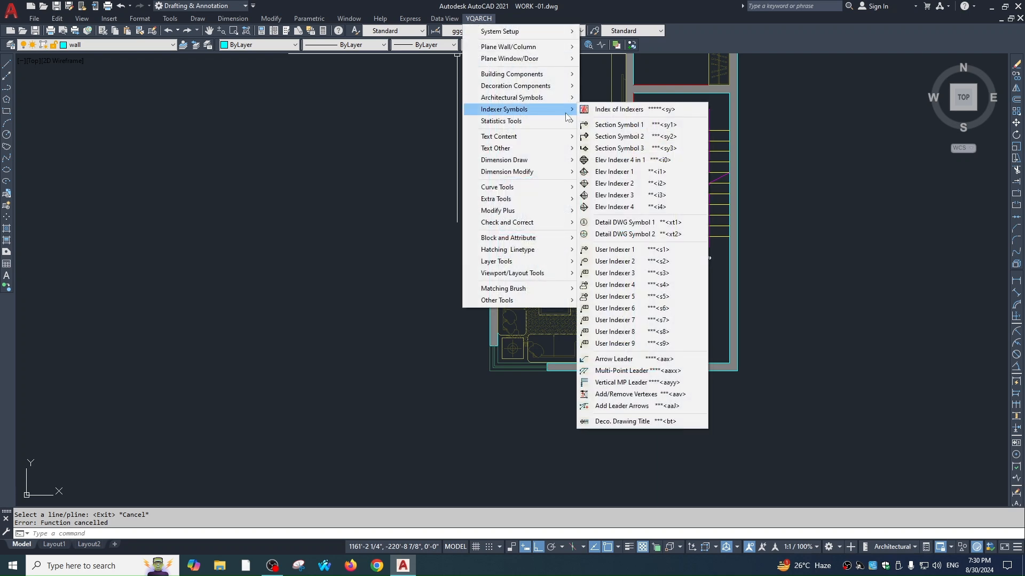